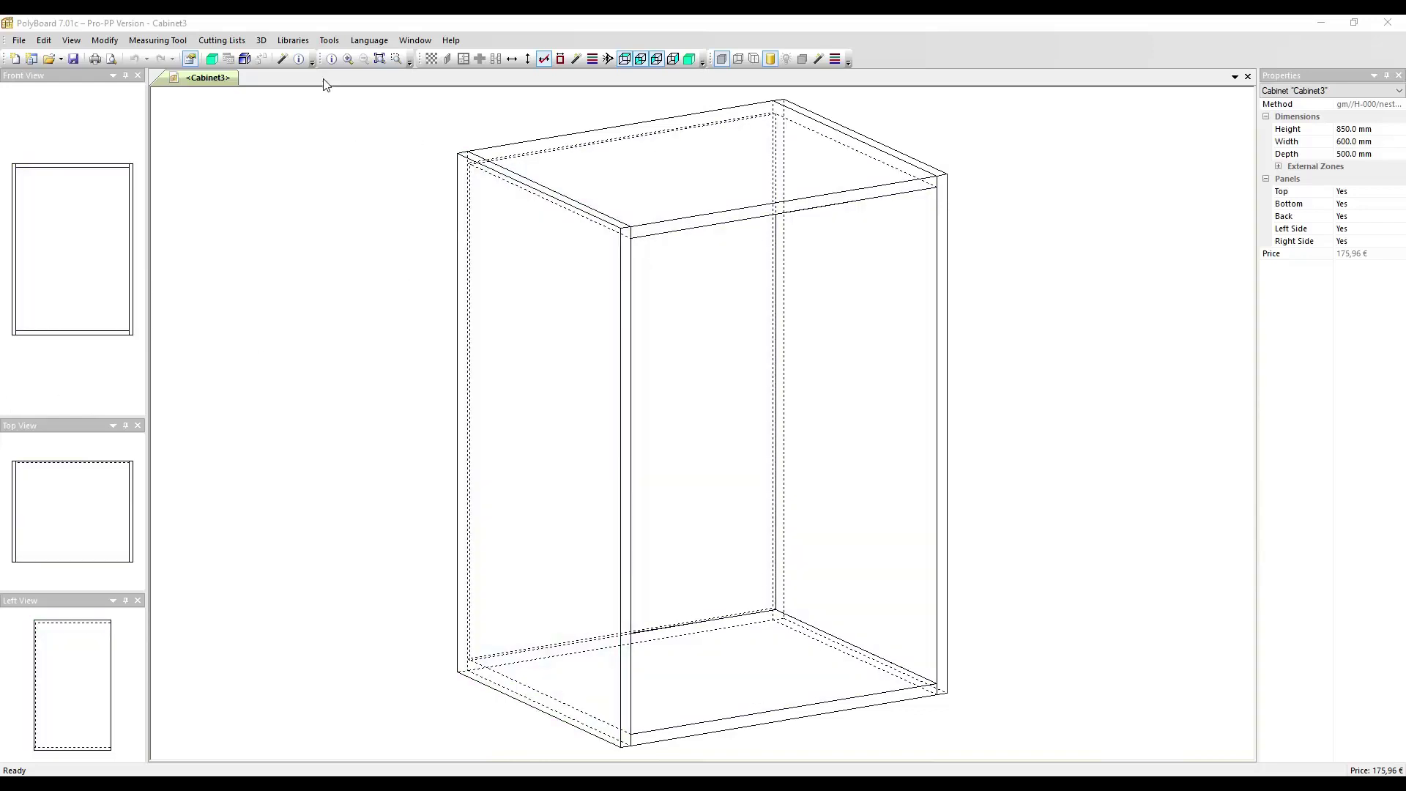
Step: Review the Division double-back panel types in the program preferences
{"action": "left_click", "coordinate": [328, 42]}
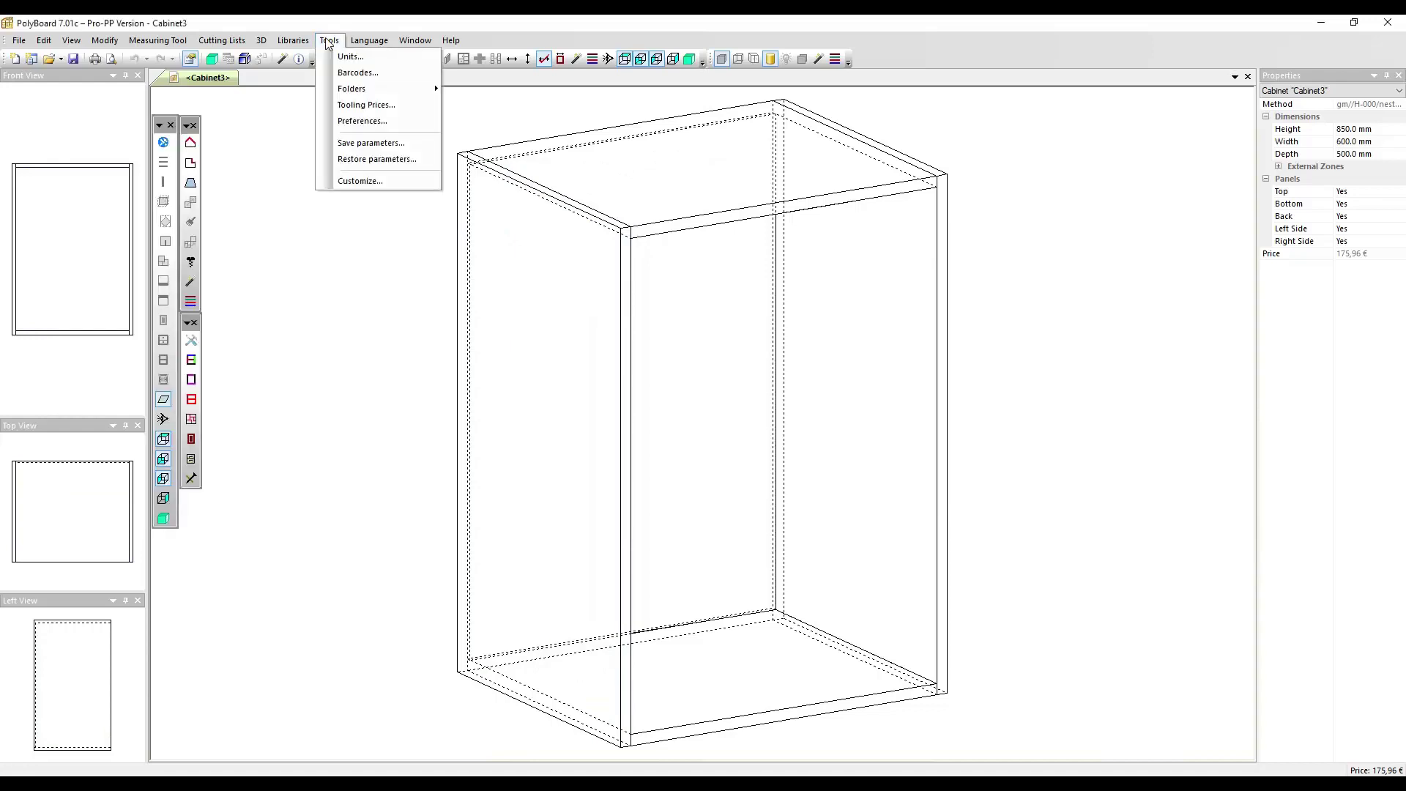
{"action": "left_click", "coordinate": [340, 122]}
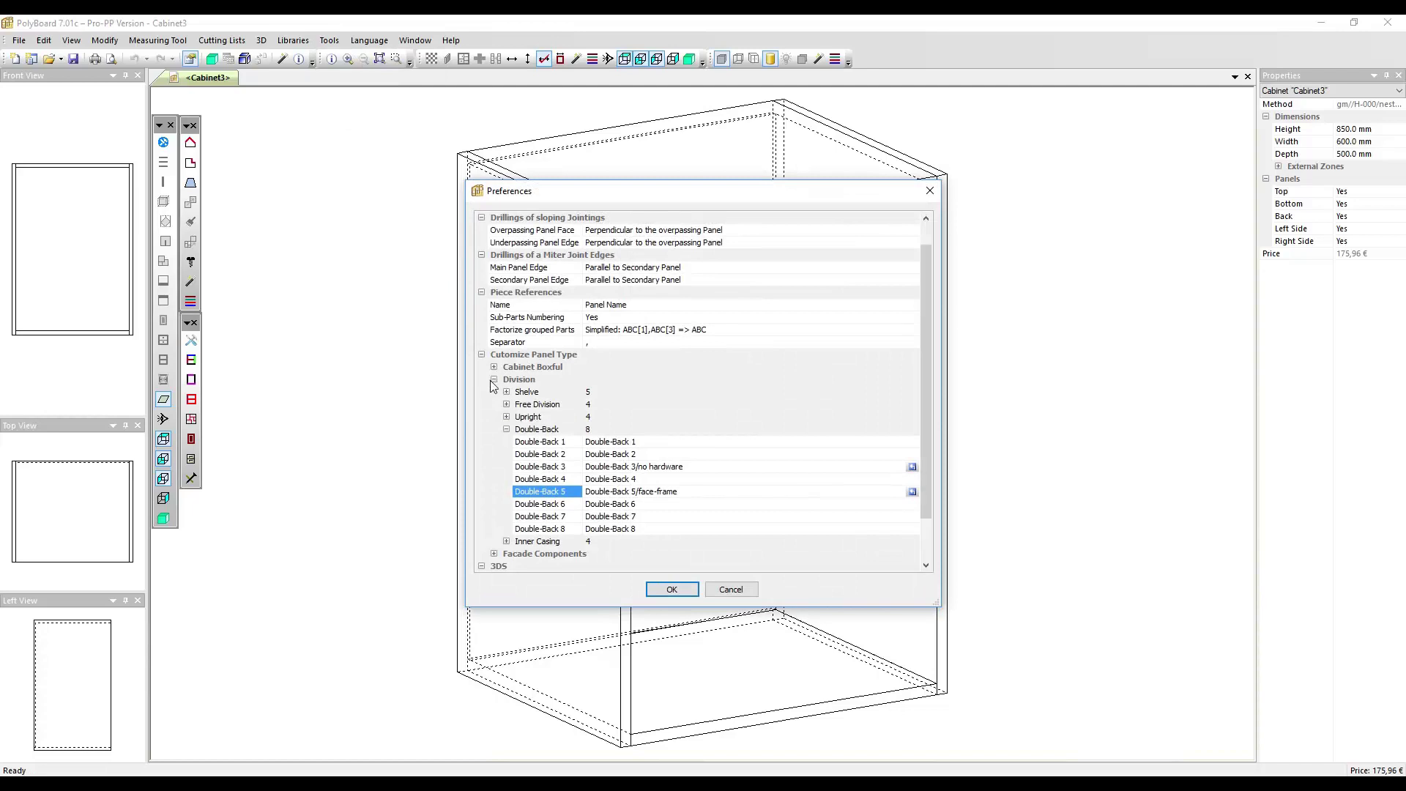
{"action": "left_click", "coordinate": [495, 379]}
{"action": "left_click", "coordinate": [493, 404]}
{"action": "scroll", "coordinate": [505, 432], "scroll_direction": "down", "scroll_amount": 1}
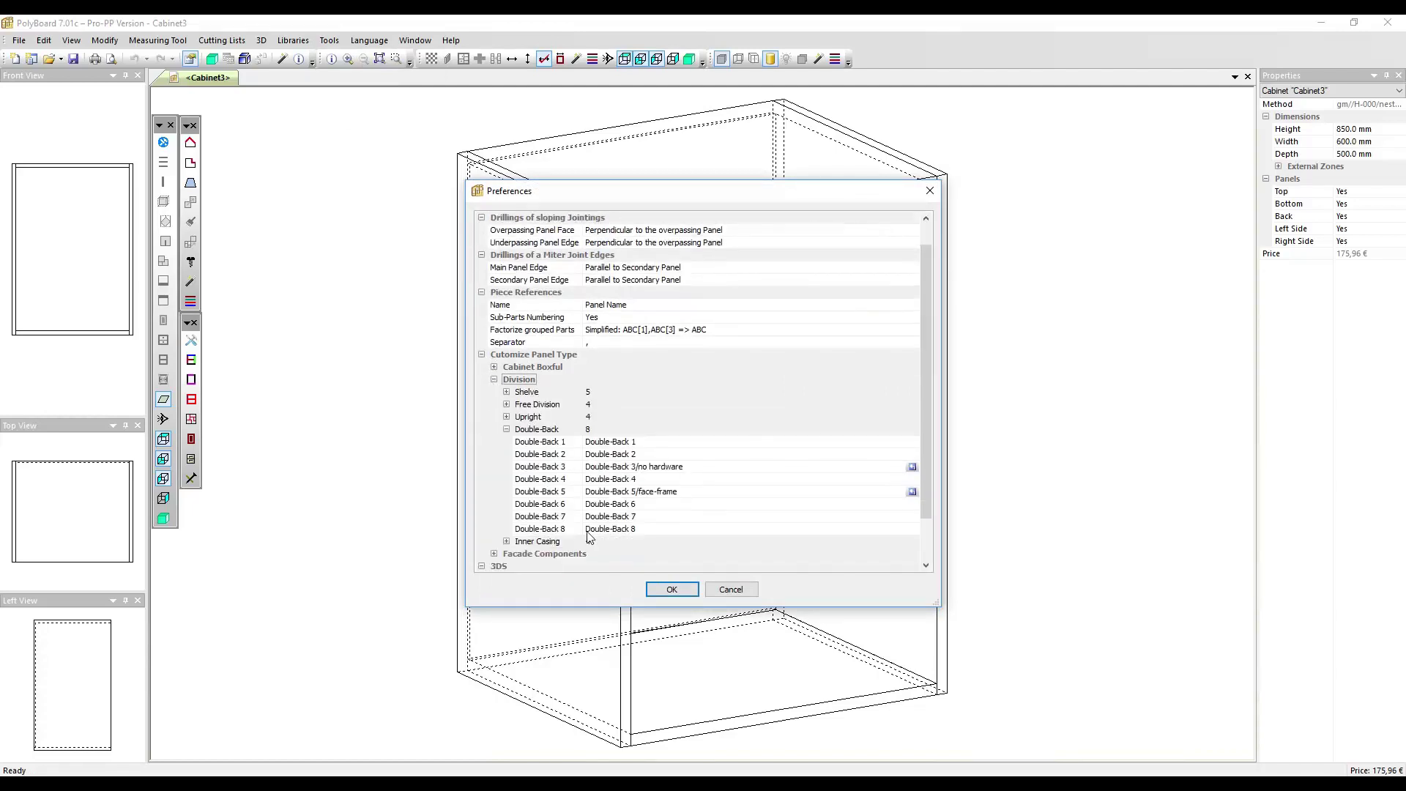
{"action": "scroll", "coordinate": [564, 446], "scroll_direction": "down", "scroll_amount": 1}
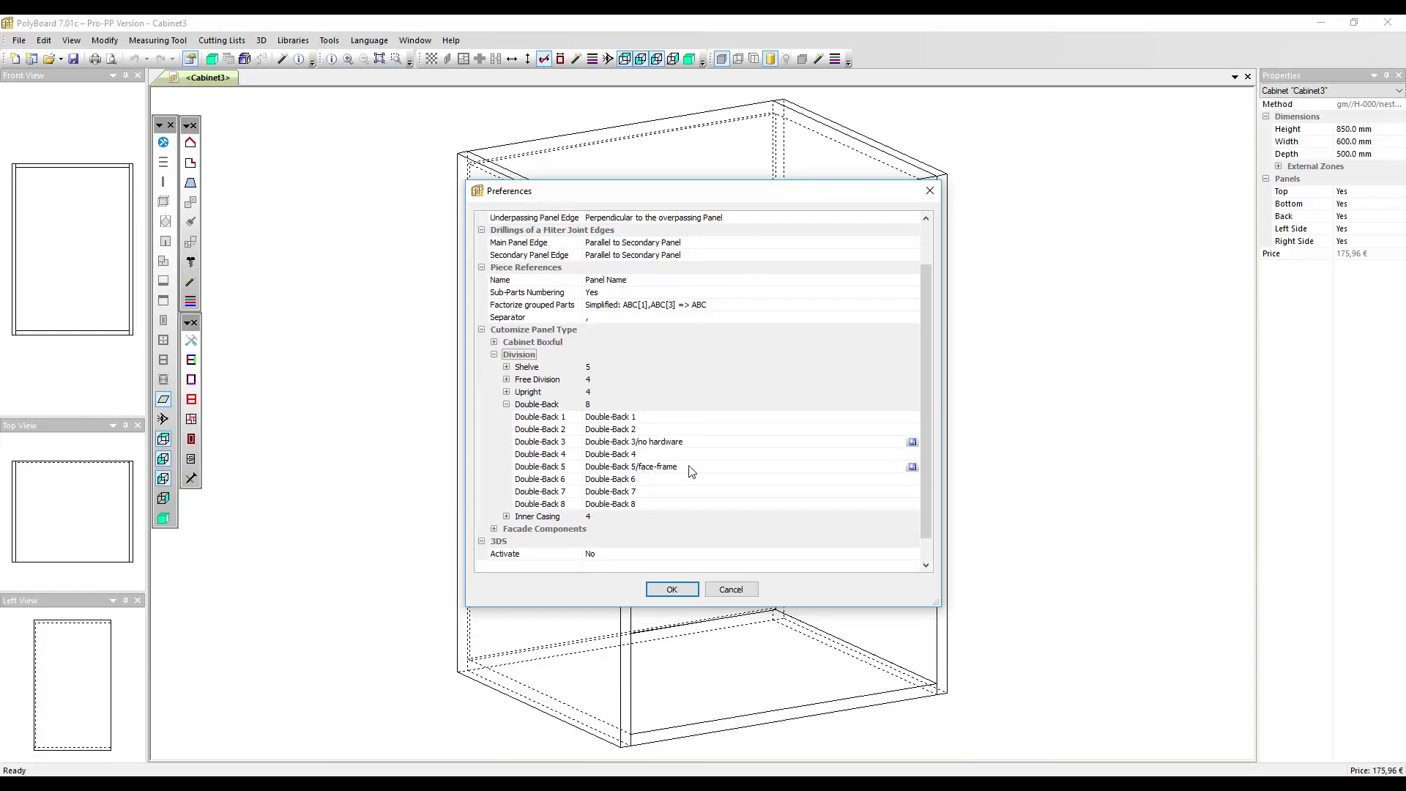
{"action": "key", "text": "Return"}
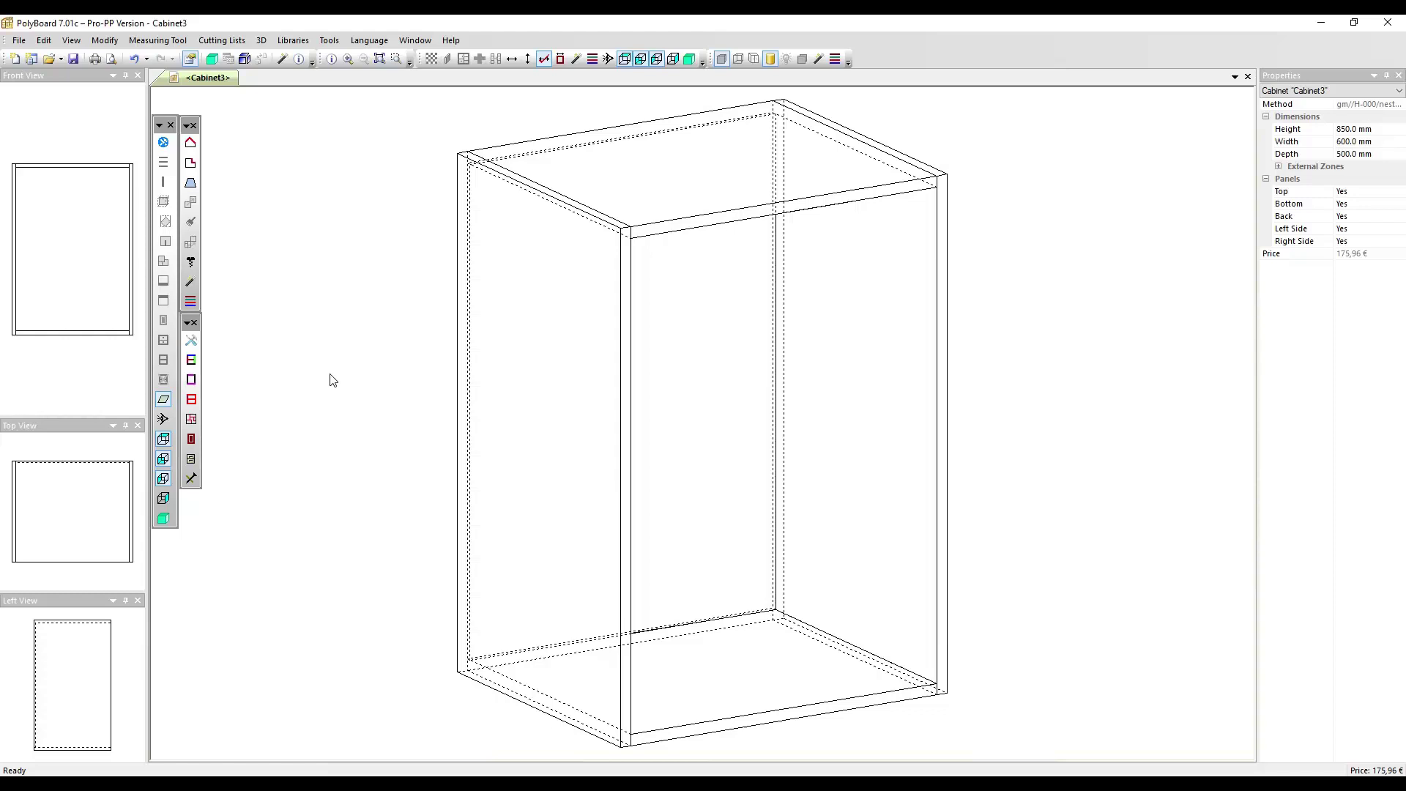
Step: Check the material assigned to Double-Back 5/face-frame in the materials style settings
{"action": "left_click", "coordinate": [191, 361]}
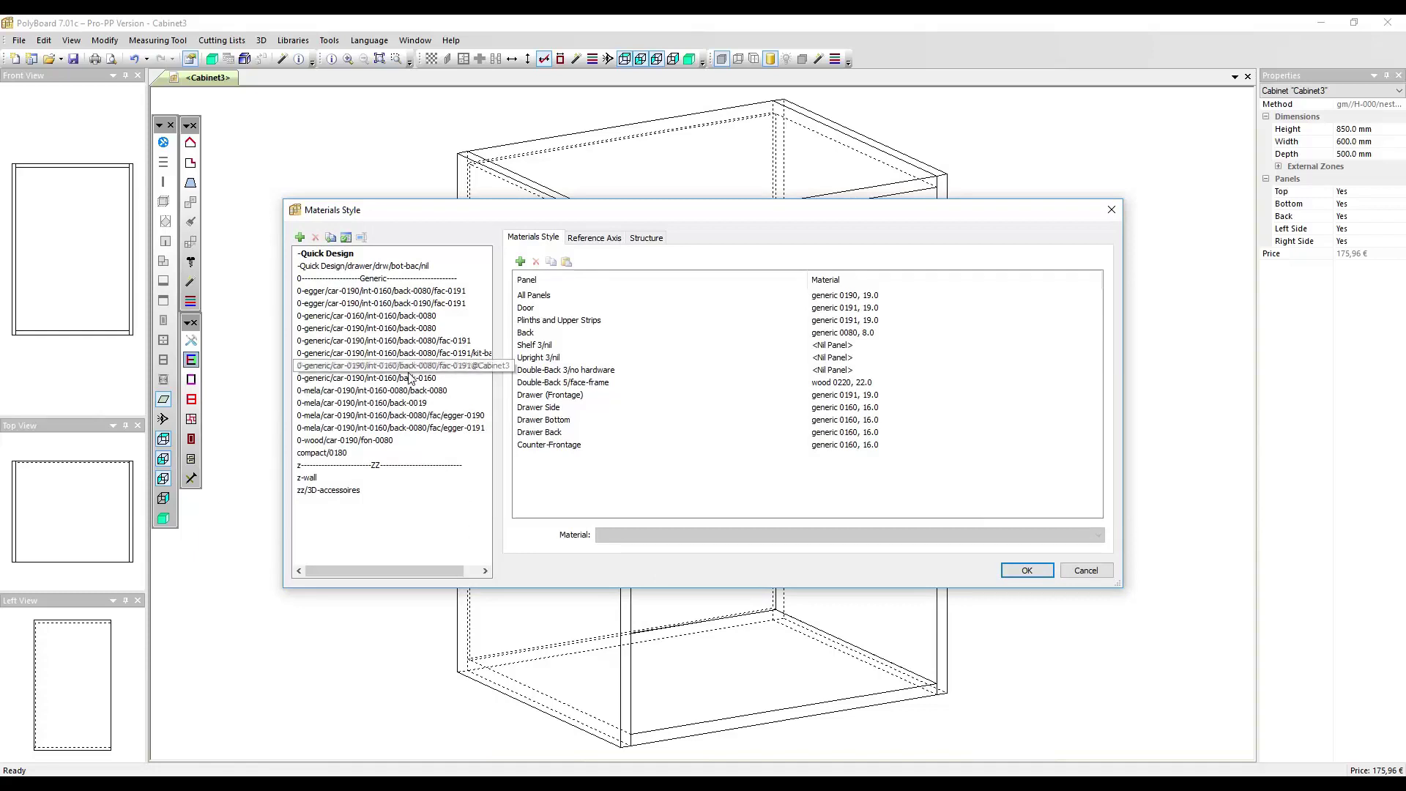
{"action": "left_click", "coordinate": [598, 384]}
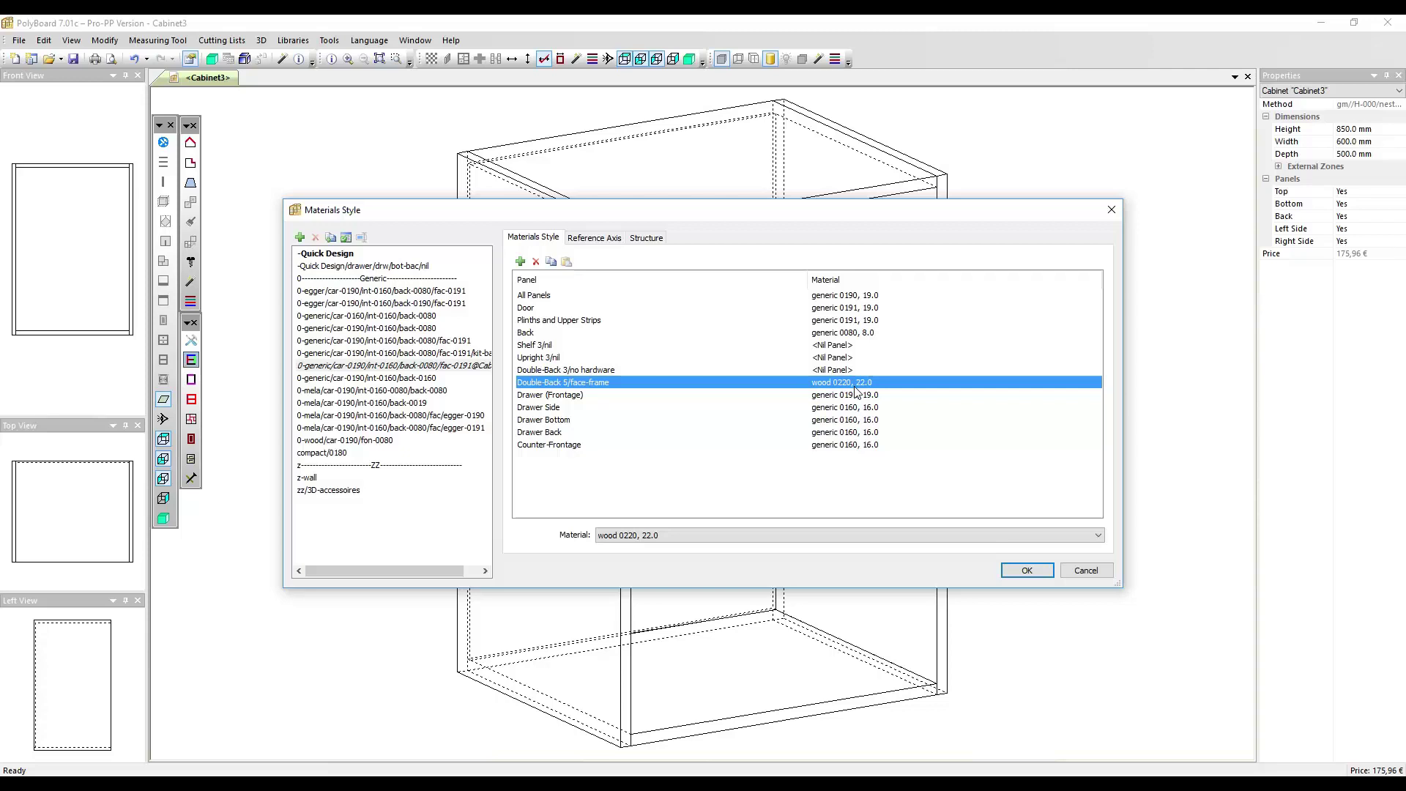
{"action": "key", "text": "Return"}
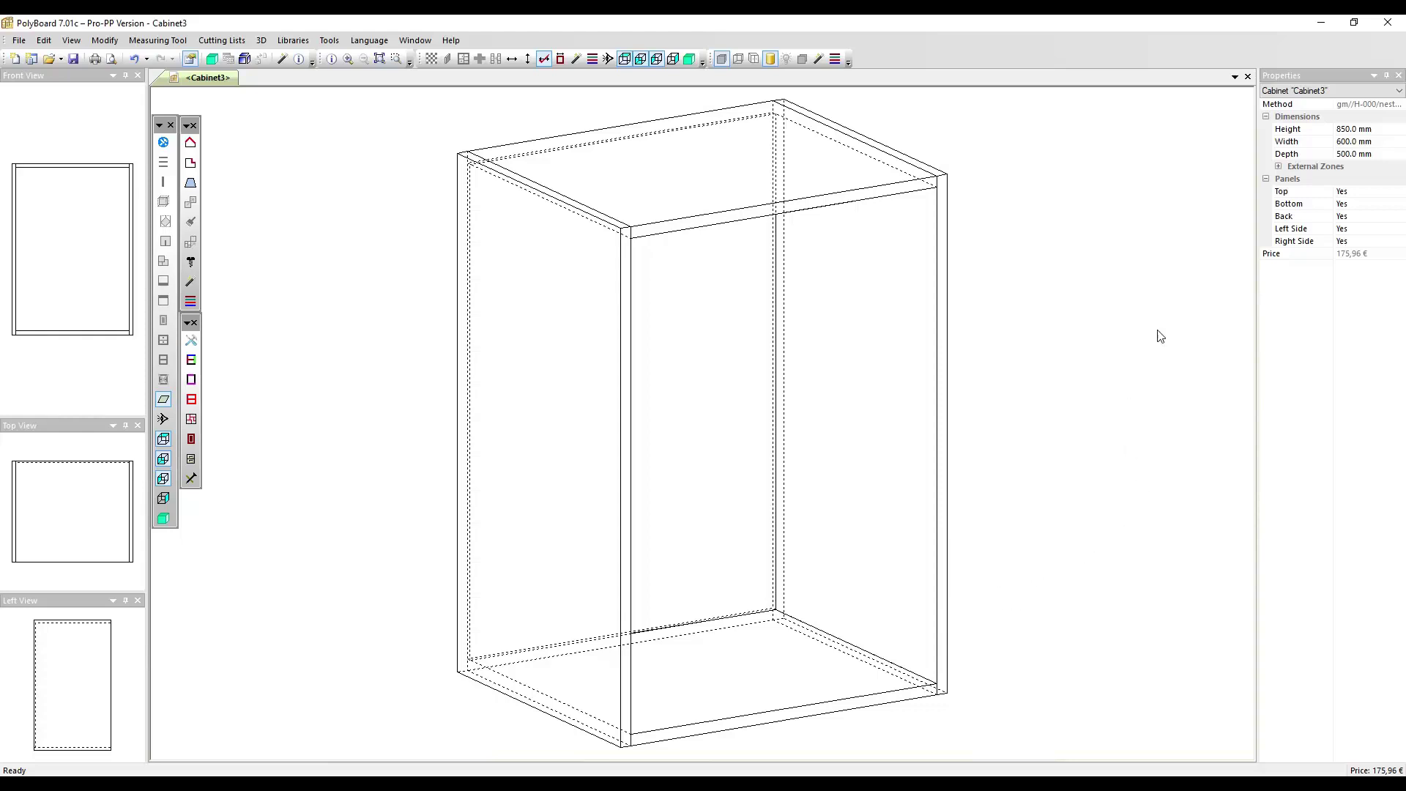
Step: Enter 21 mm for Upper Strip height, Plinth elevation, Right Side and Left Side widths
{"action": "left_click", "coordinate": [1279, 168]}
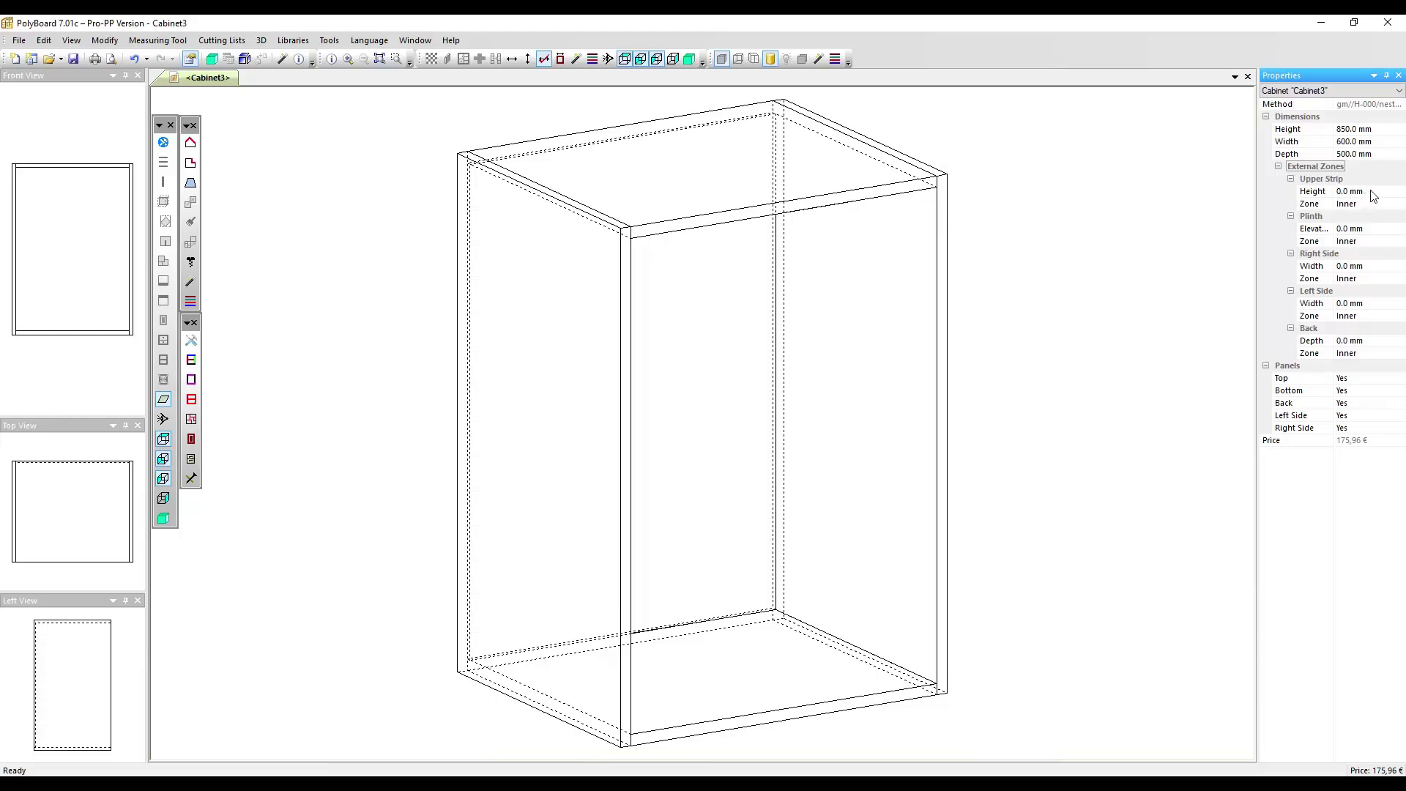
{"action": "left_click", "coordinate": [1302, 192]}
{"action": "type", "text": "21"}
{"action": "left_click", "coordinate": [1376, 228]}
{"action": "type", "text": "21"}
{"action": "left_click", "coordinate": [1379, 265]}
{"action": "type", "text": "21"}
{"action": "left_click", "coordinate": [1377, 303]}
{"action": "type", "text": "21"}
{"action": "left_click", "coordinate": [1143, 266]}
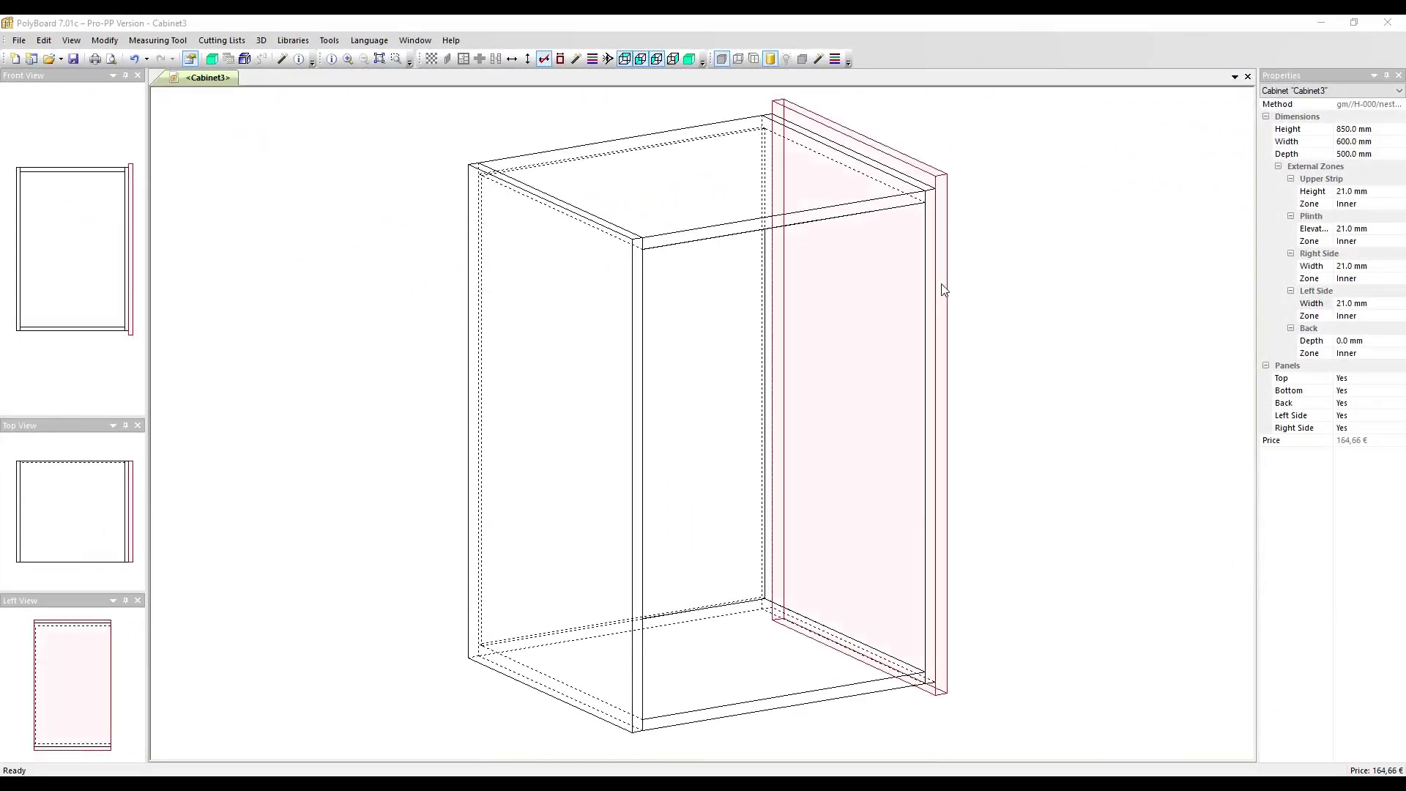
Step: Add a Double-Back 5/face-frame stile in the right side zone, 0 mm from the front
{"action": "left_click", "coordinate": [943, 290]}
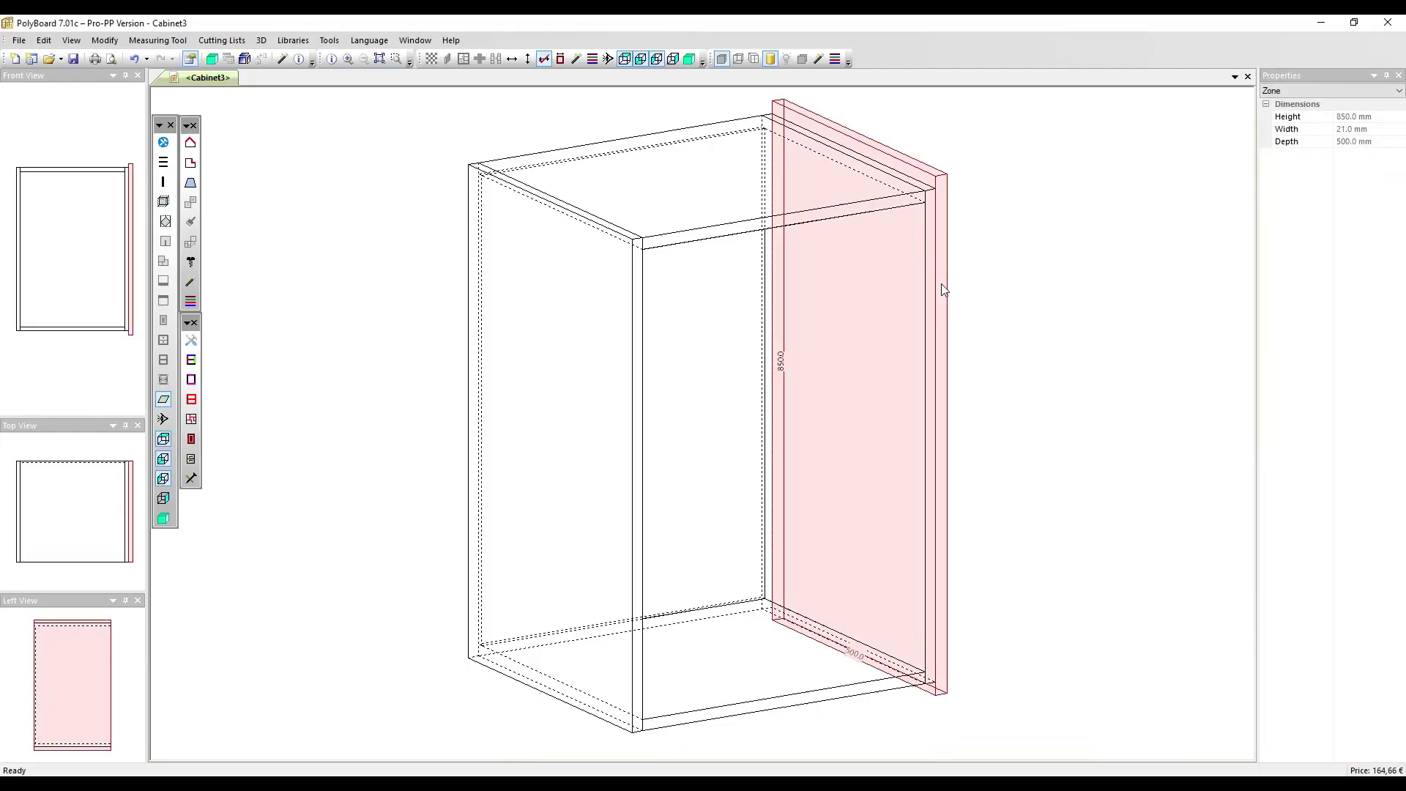
{"action": "left_click", "coordinate": [164, 203]}
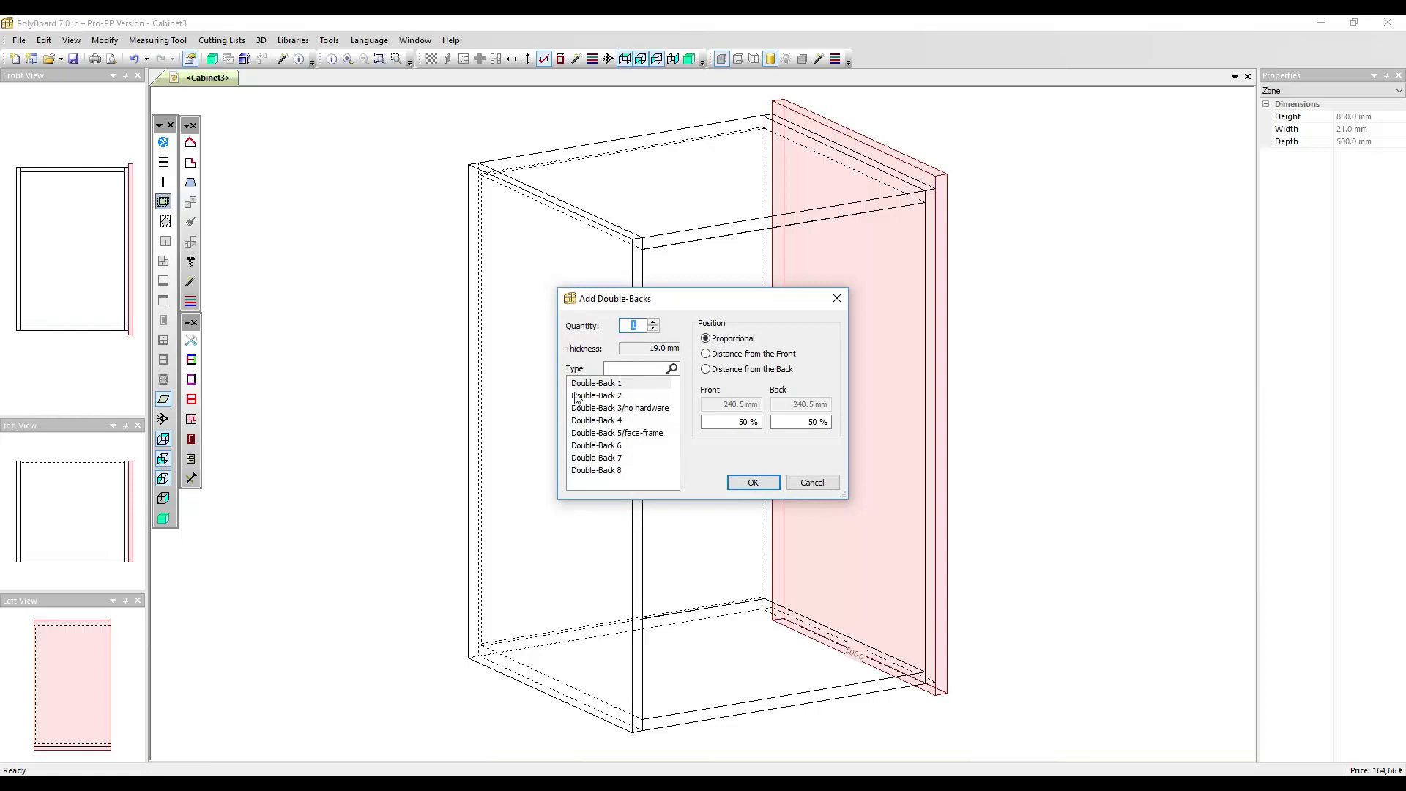
{"action": "left_click", "coordinate": [603, 434]}
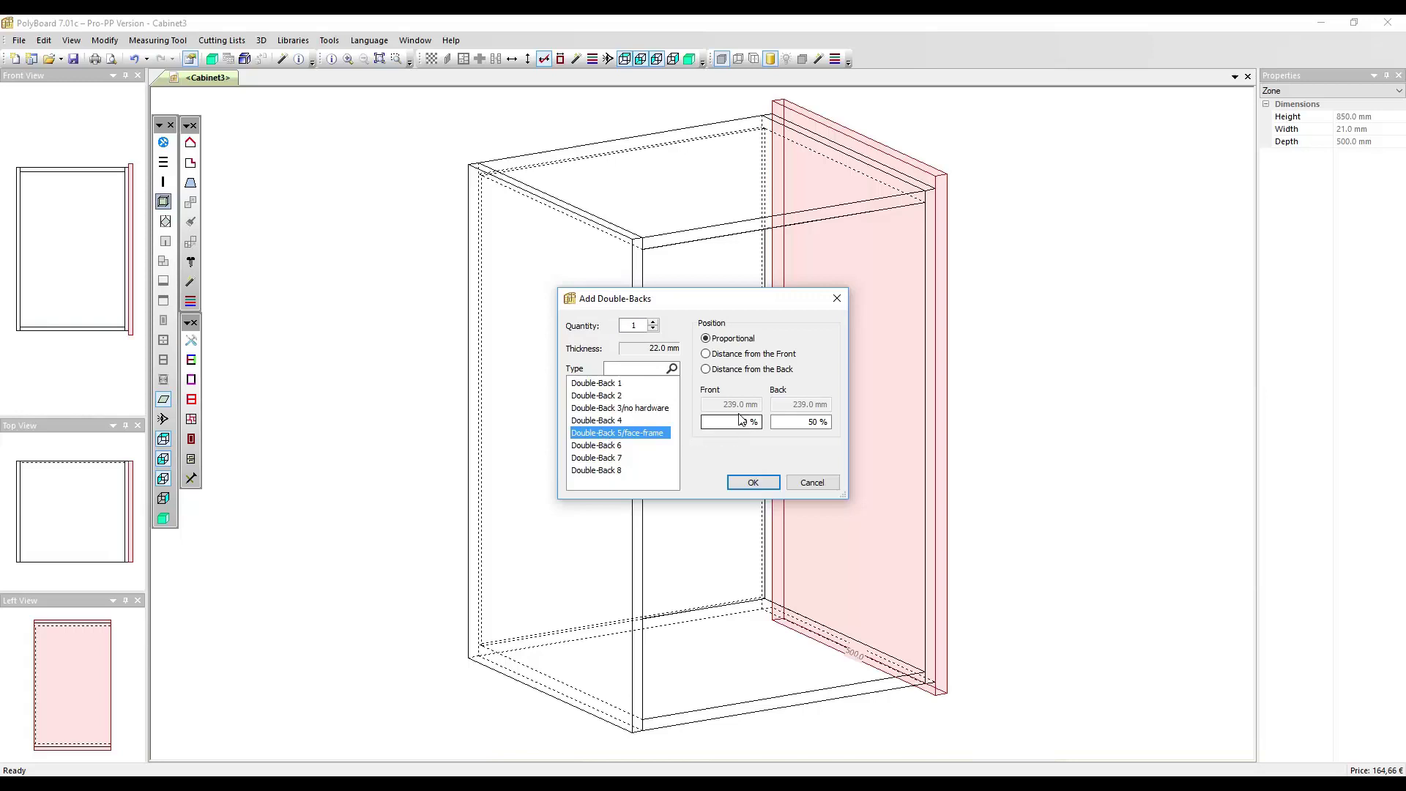
{"action": "left_click", "coordinate": [707, 357]}
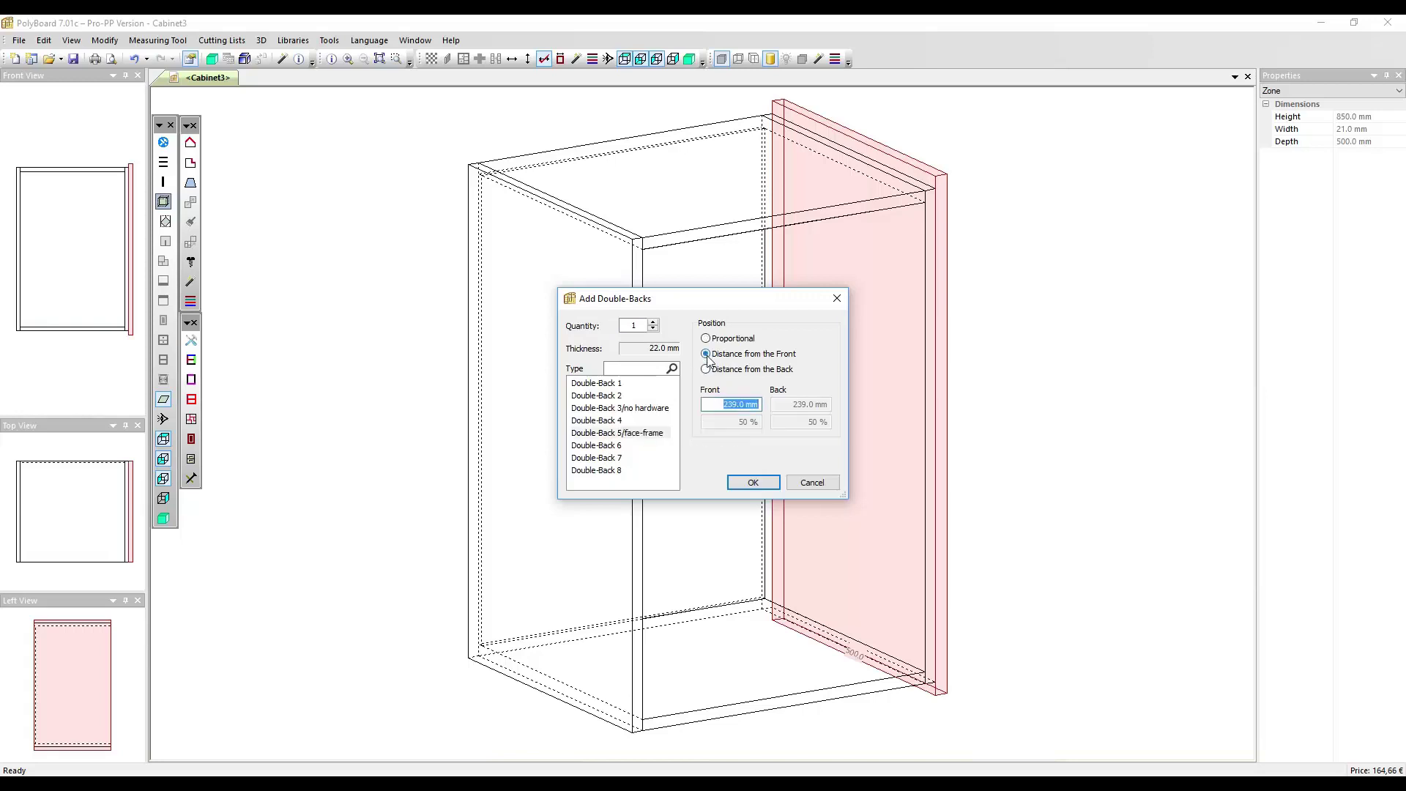
{"action": "type", "text": "0"}
{"action": "key", "text": "Return"}
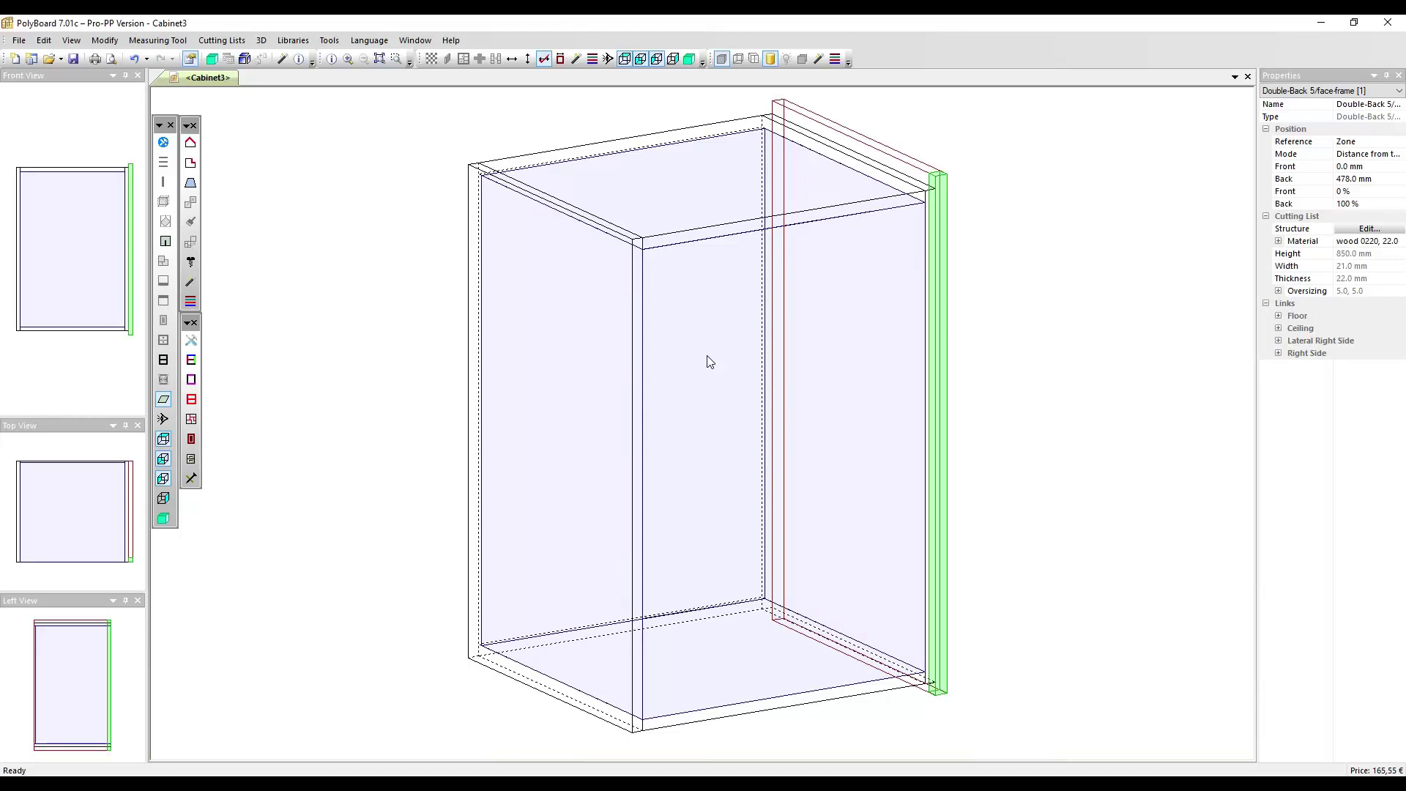
Step: Add a Double-Back 5/face-frame rail in the top zone, positioned by distance from the front
{"action": "left_click", "coordinate": [722, 217]}
{"action": "left_click", "coordinate": [164, 201]}
{"action": "left_click", "coordinate": [621, 433]}
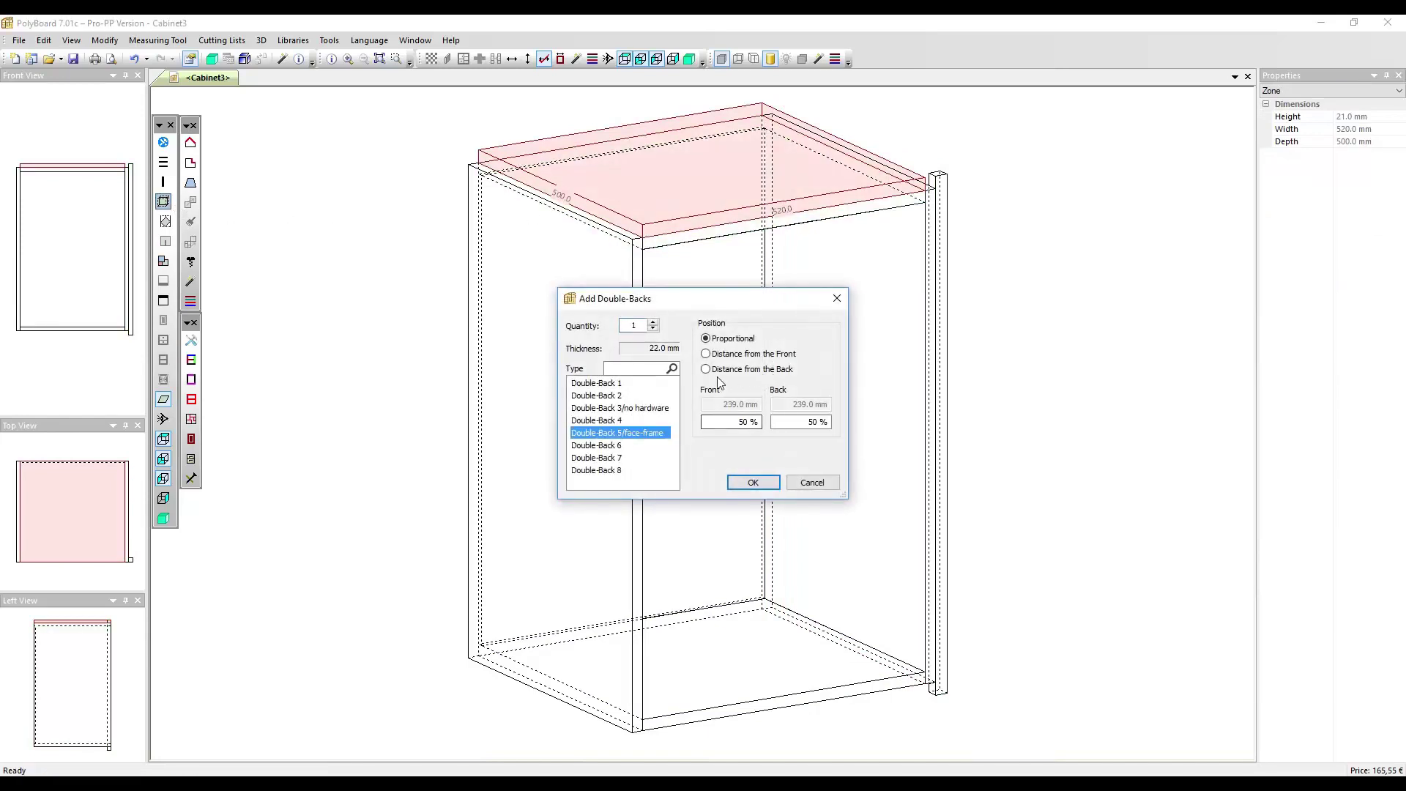
{"action": "left_click", "coordinate": [720, 355]}
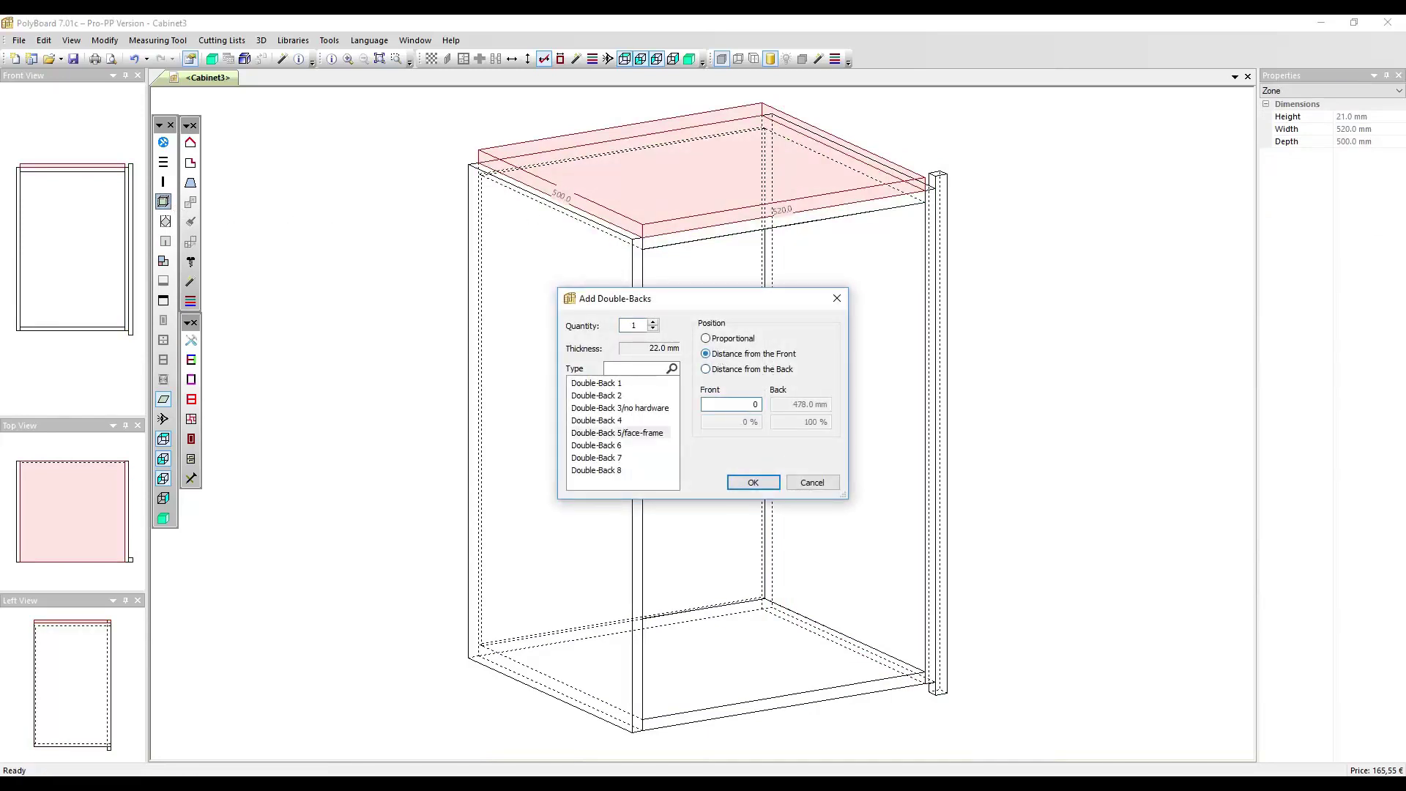
{"action": "key", "text": "Return"}
Step: Add a Double-Back 5/face-frame stile in the left side zone at 0 mm from the front
{"action": "left_click", "coordinate": [614, 355]}
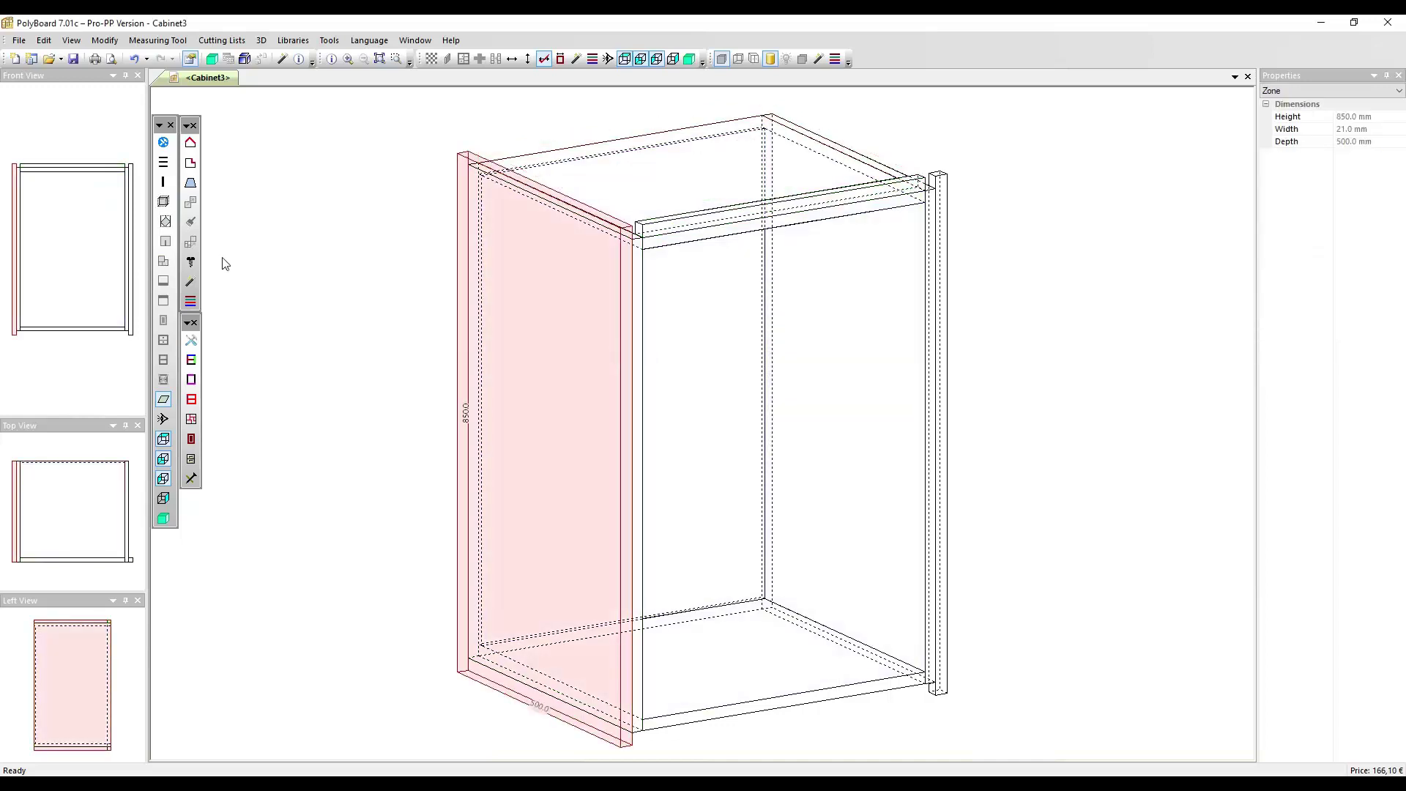
{"action": "left_click", "coordinate": [163, 202]}
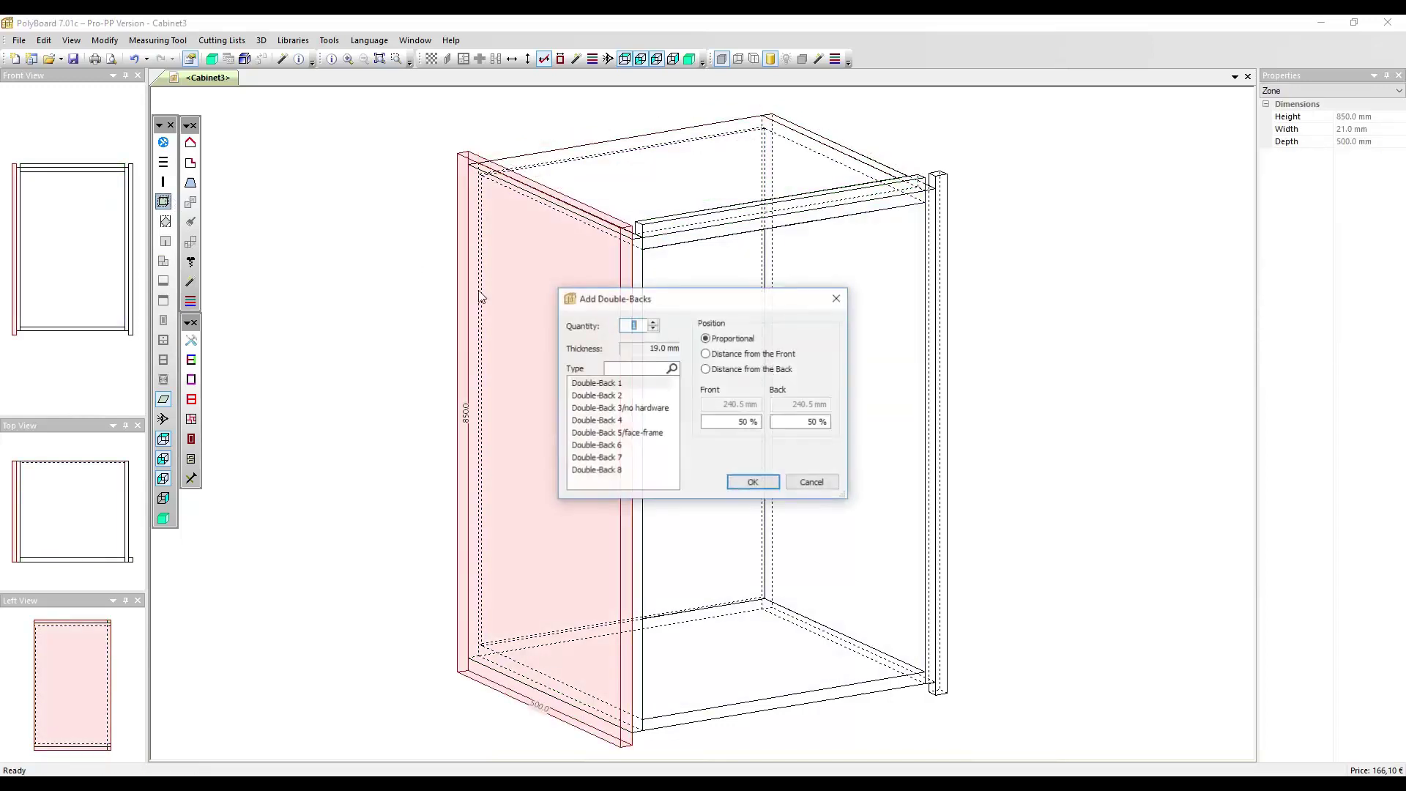
{"action": "left_click", "coordinate": [620, 433]}
{"action": "left_click", "coordinate": [706, 353]}
{"action": "type", "text": "0"}
{"action": "key", "text": "Return"}
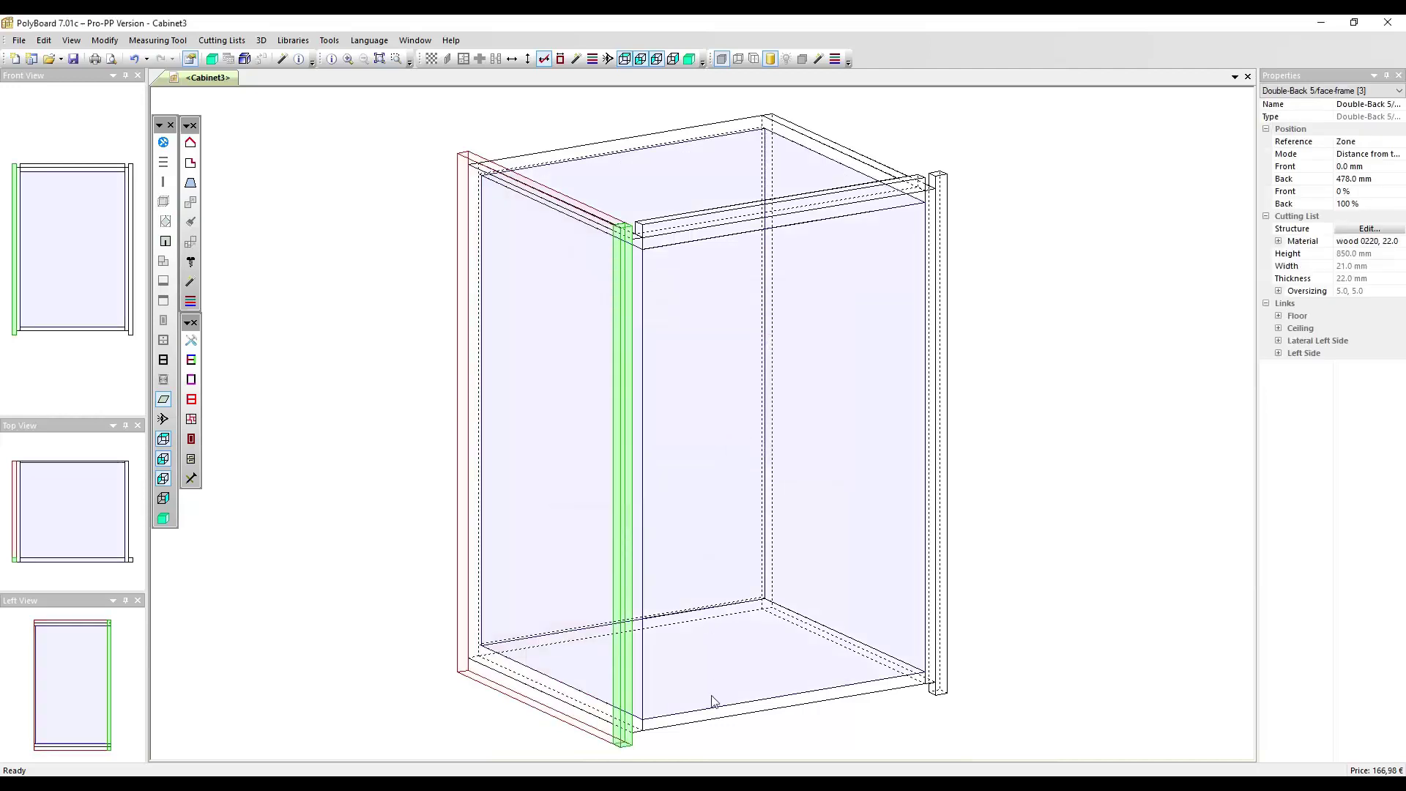
Step: Add a Double-Back 5/face-frame rail in the bottom zone at 0 mm from the front
{"action": "left_click", "coordinate": [692, 718]}
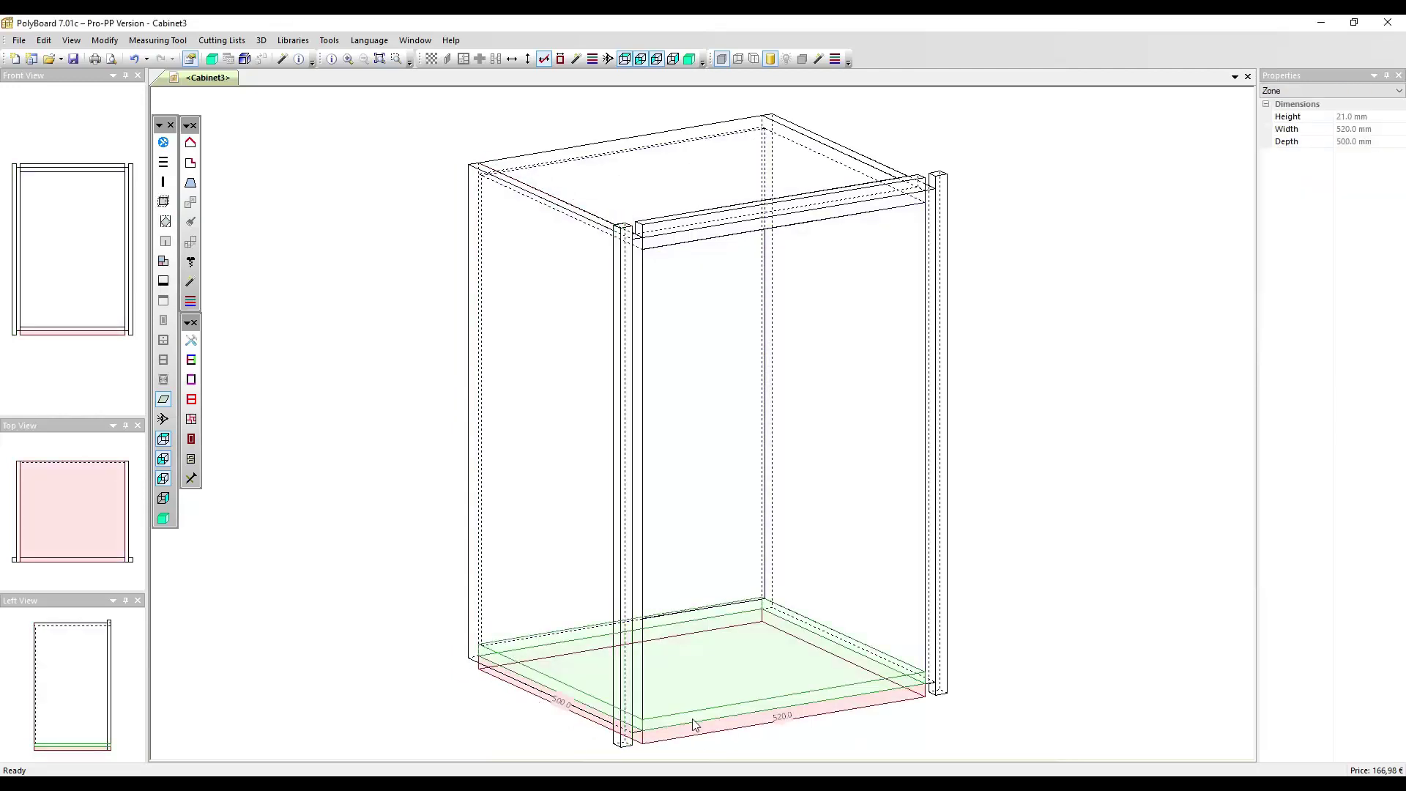
{"action": "left_click", "coordinate": [167, 205]}
{"action": "left_click", "coordinate": [623, 433]}
{"action": "left_click", "coordinate": [730, 355]}
{"action": "type", "text": "0"}
{"action": "key", "text": "Return"}
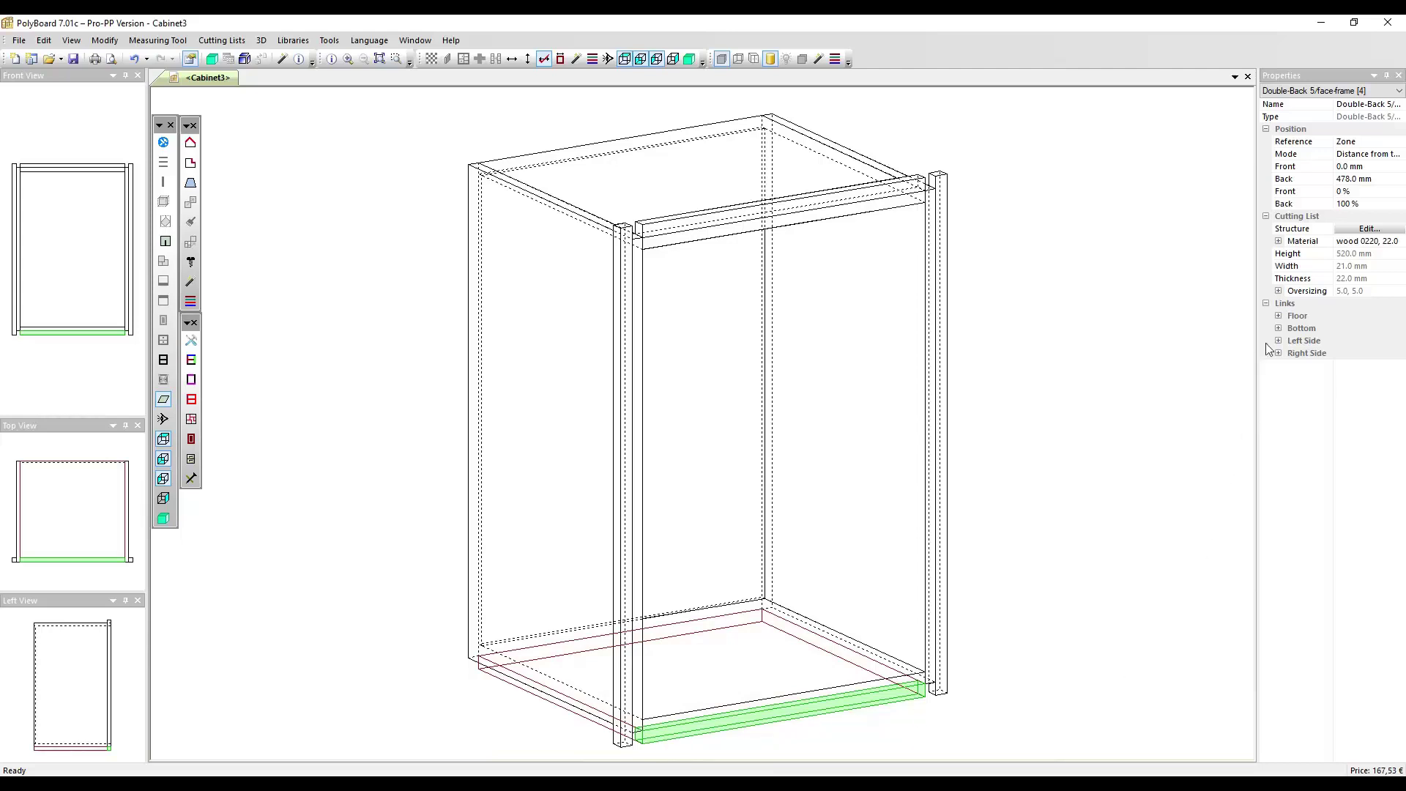
Step: Set the bottom rail's Bottom link to Overpassing and change the right stile's Right Side link priority
{"action": "left_click", "coordinate": [1278, 328]}
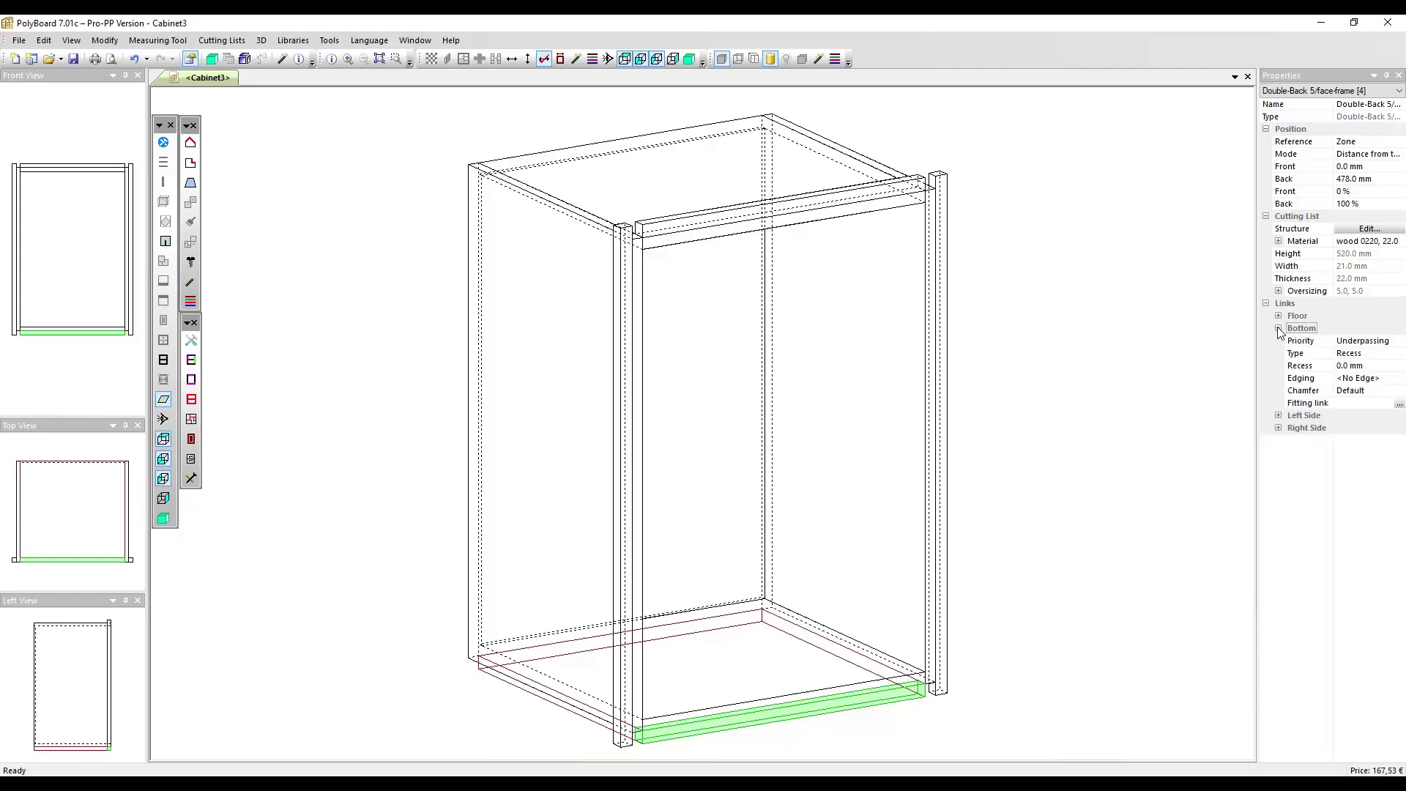
{"action": "left_click", "coordinate": [1355, 341]}
{"action": "left_click", "coordinate": [1355, 355]}
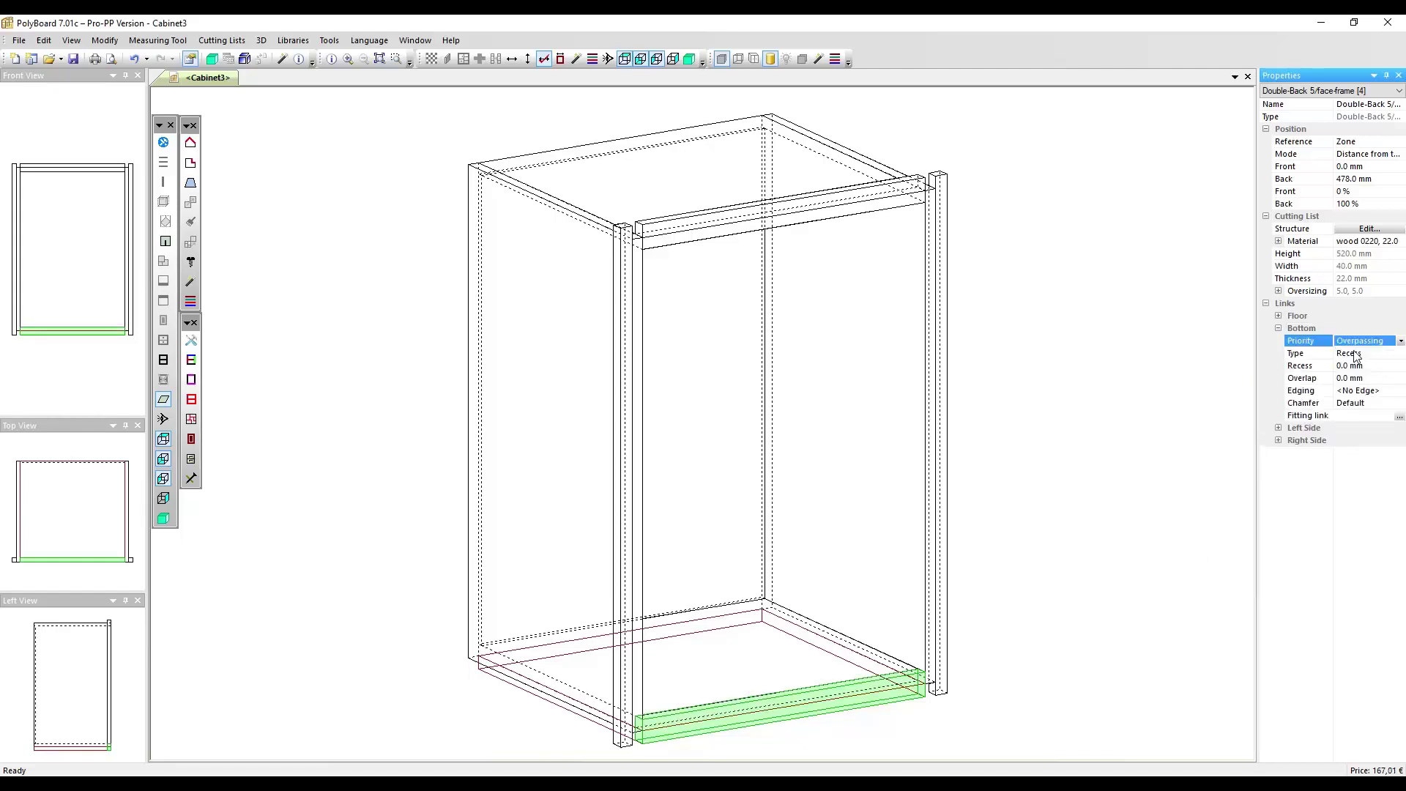
{"action": "left_click", "coordinate": [944, 177]}
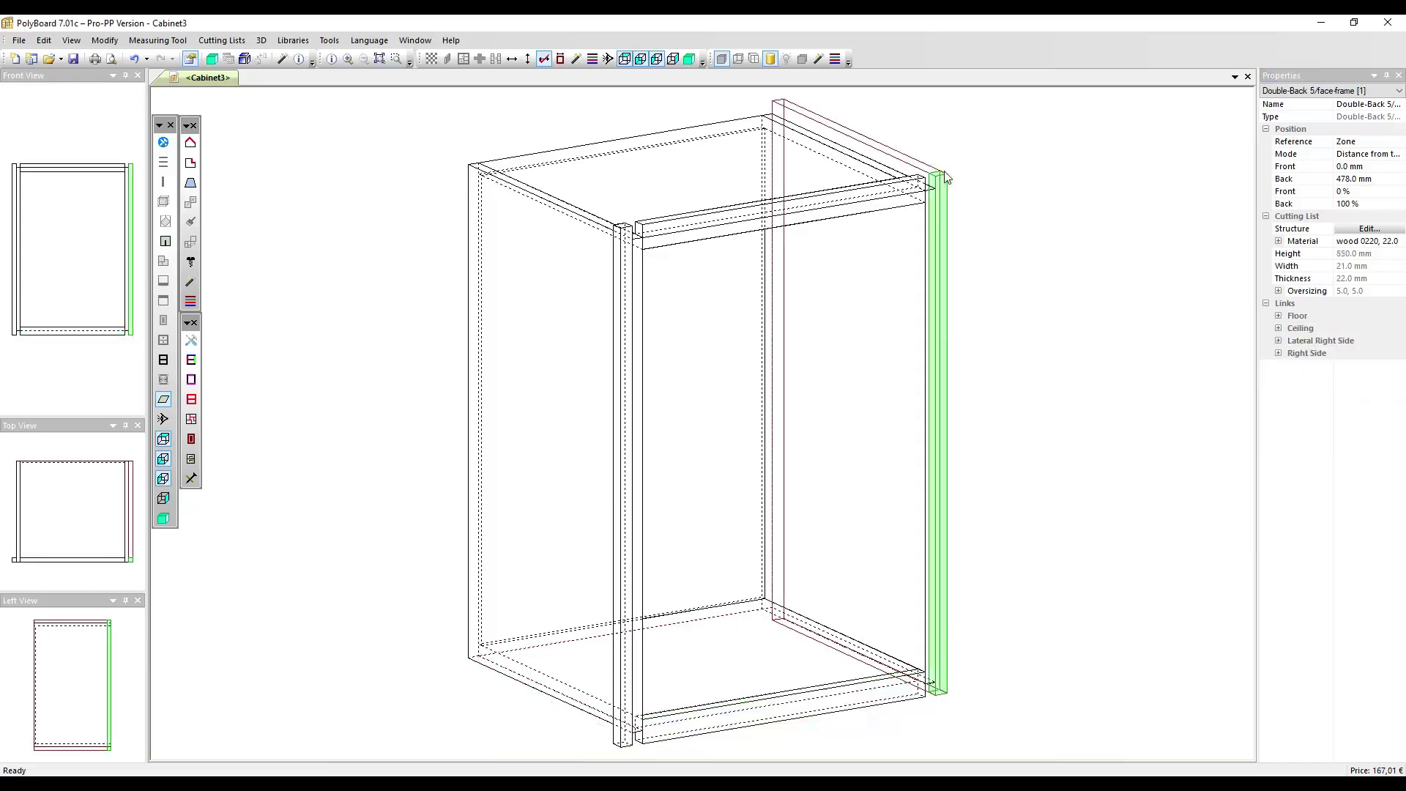
{"action": "left_click", "coordinate": [1279, 354]}
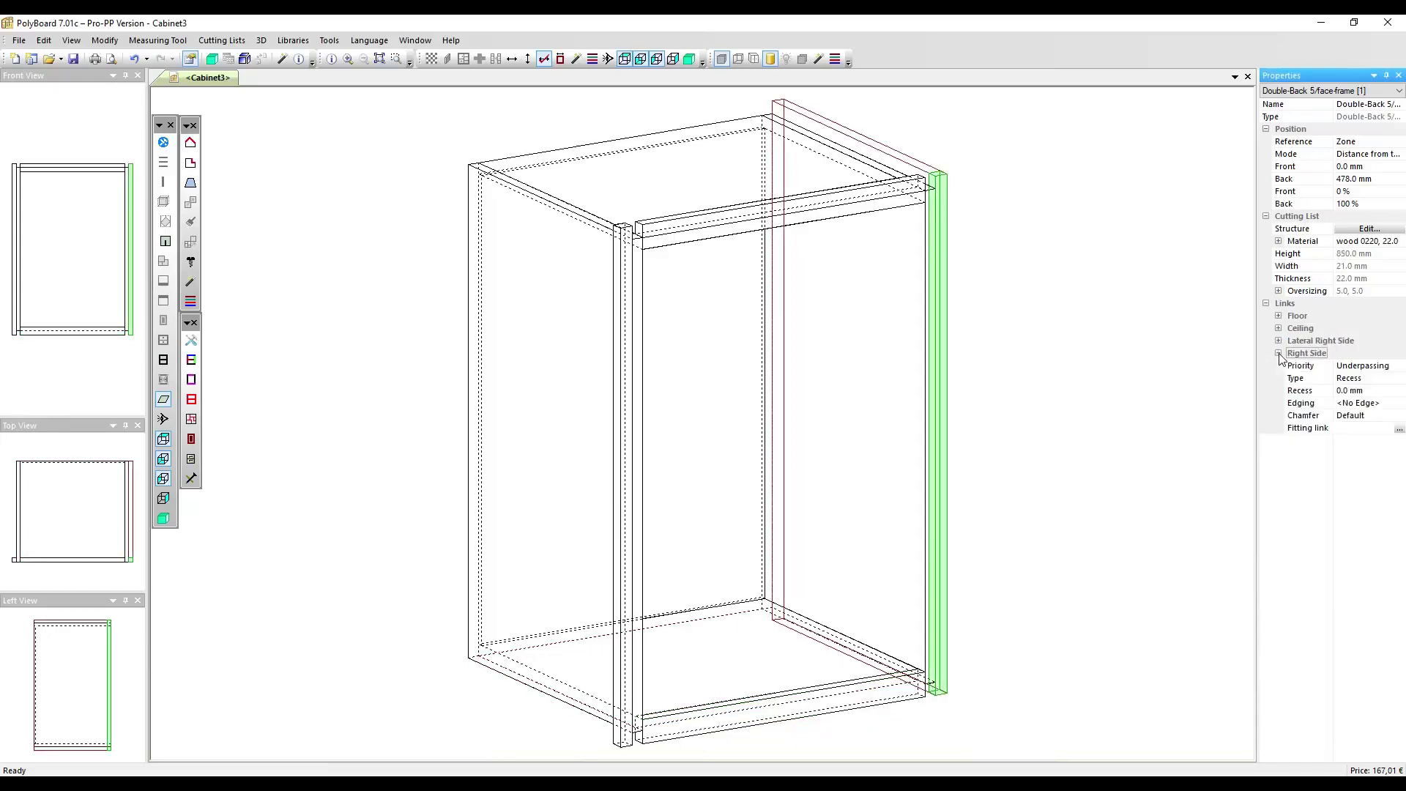
{"action": "left_click", "coordinate": [1390, 372]}
{"action": "left_click", "coordinate": [1375, 395]}
Step: Make the top rail and left stile links Overpassing for 40 mm width, then open the 3D view
{"action": "left_click", "coordinate": [887, 185]}
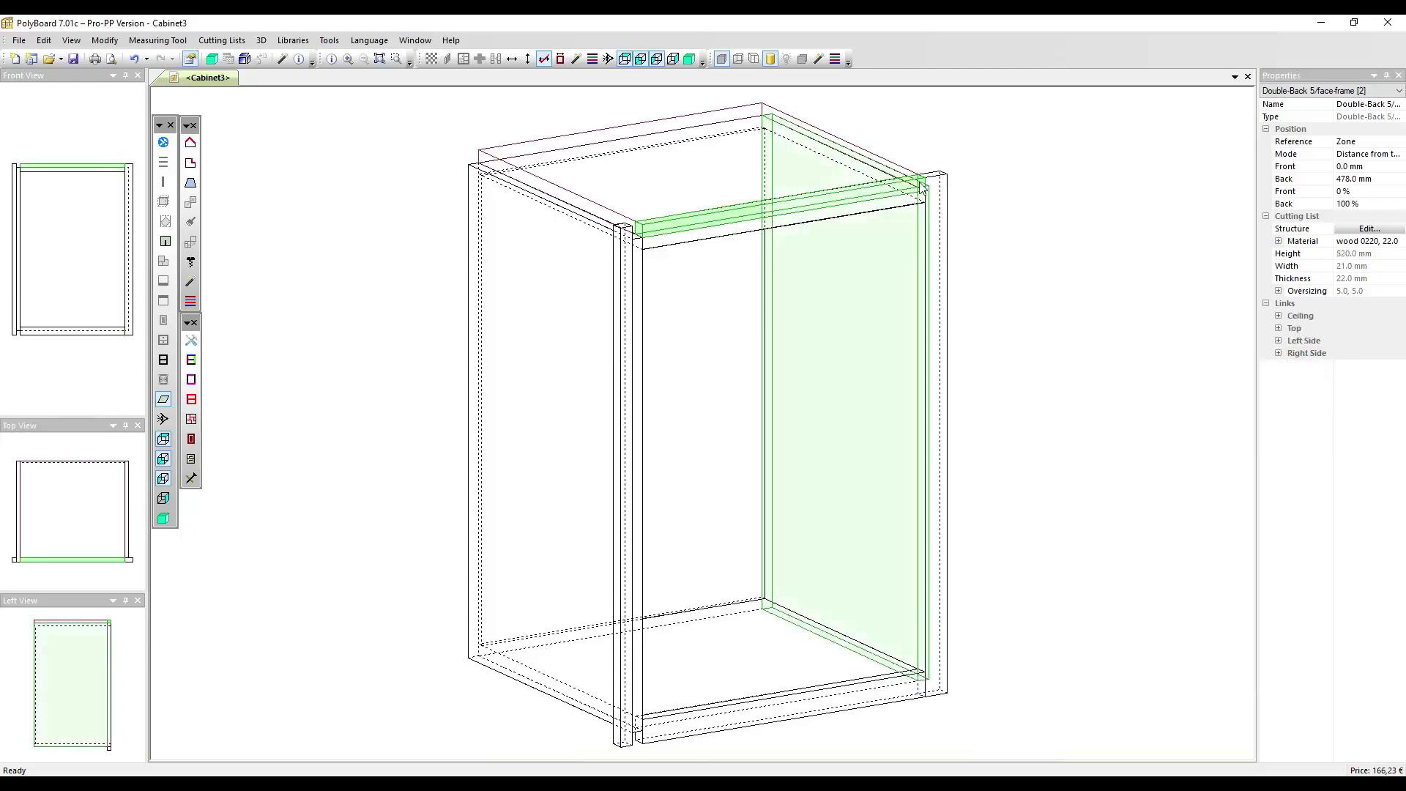
{"action": "left_click", "coordinate": [1279, 328]}
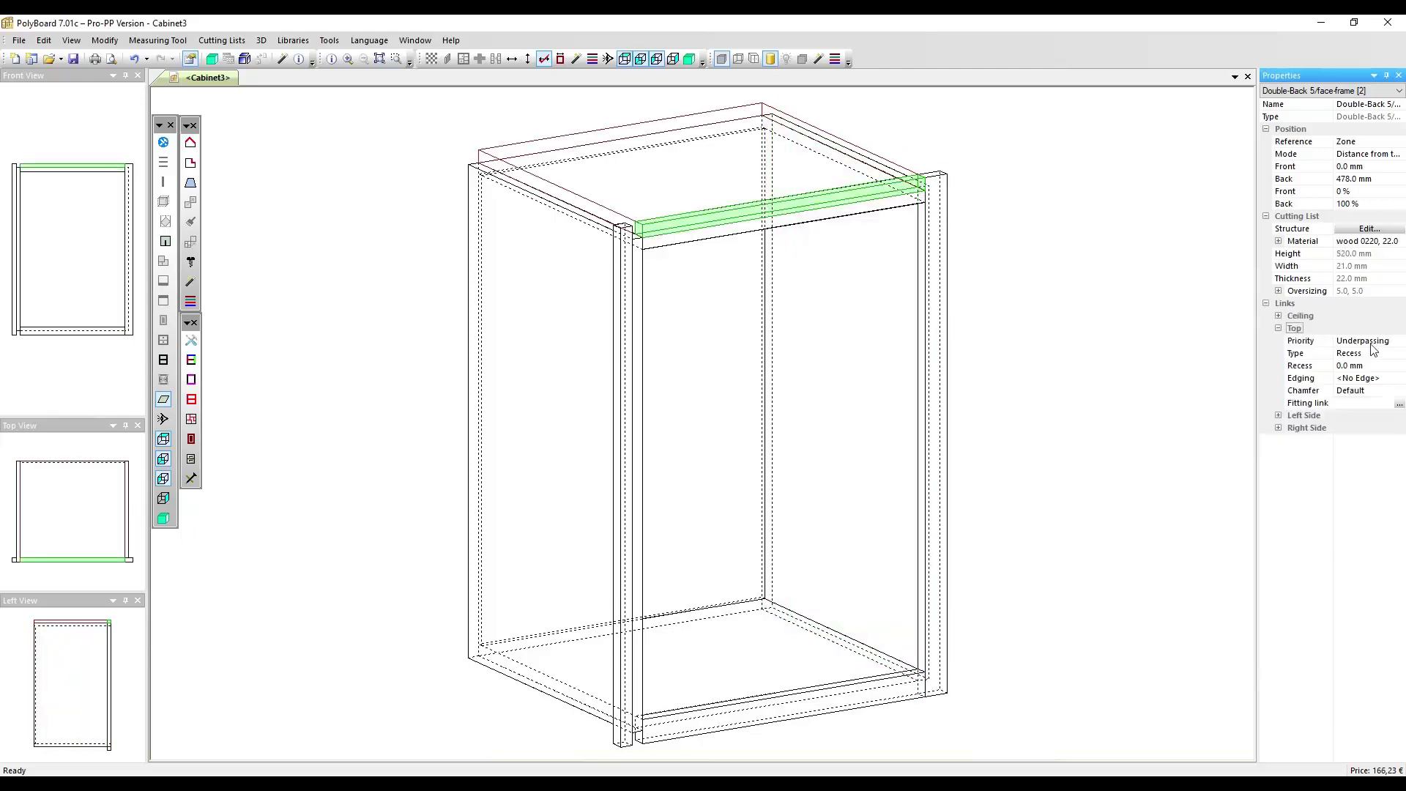
{"action": "left_click", "coordinate": [1310, 341]}
{"action": "left_click", "coordinate": [626, 231]}
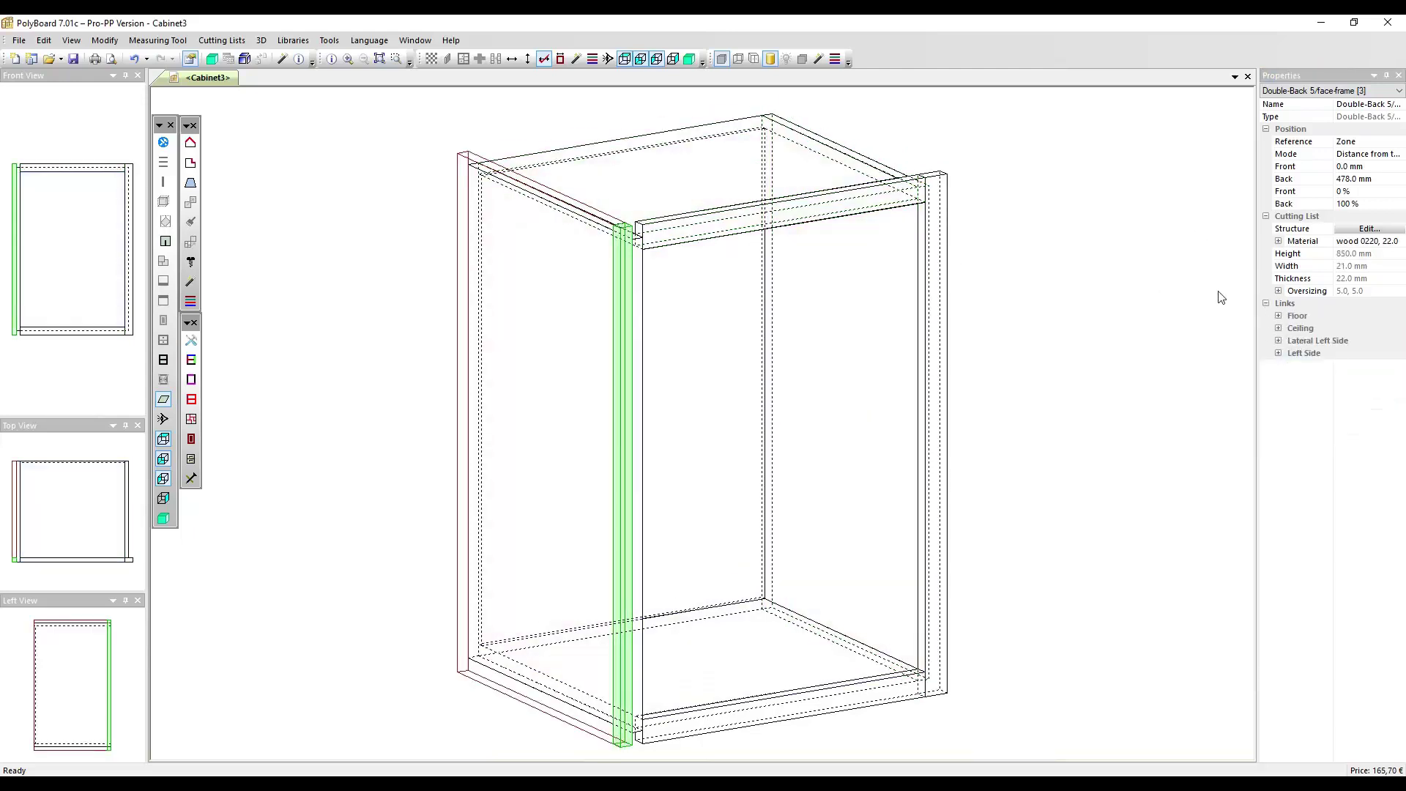
{"action": "left_click", "coordinate": [1278, 354]}
{"action": "left_click", "coordinate": [1303, 365]}
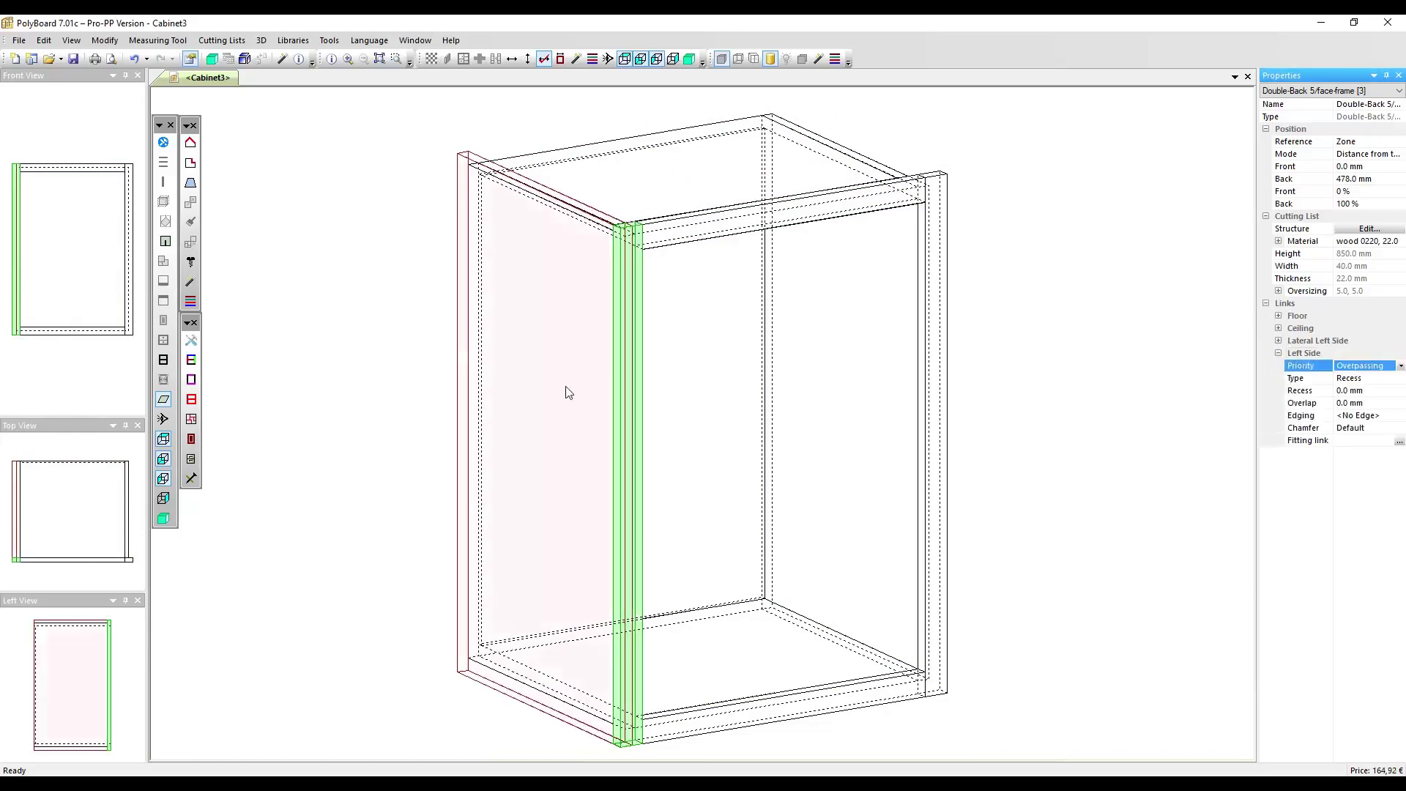
{"action": "left_click", "coordinate": [163, 518]}
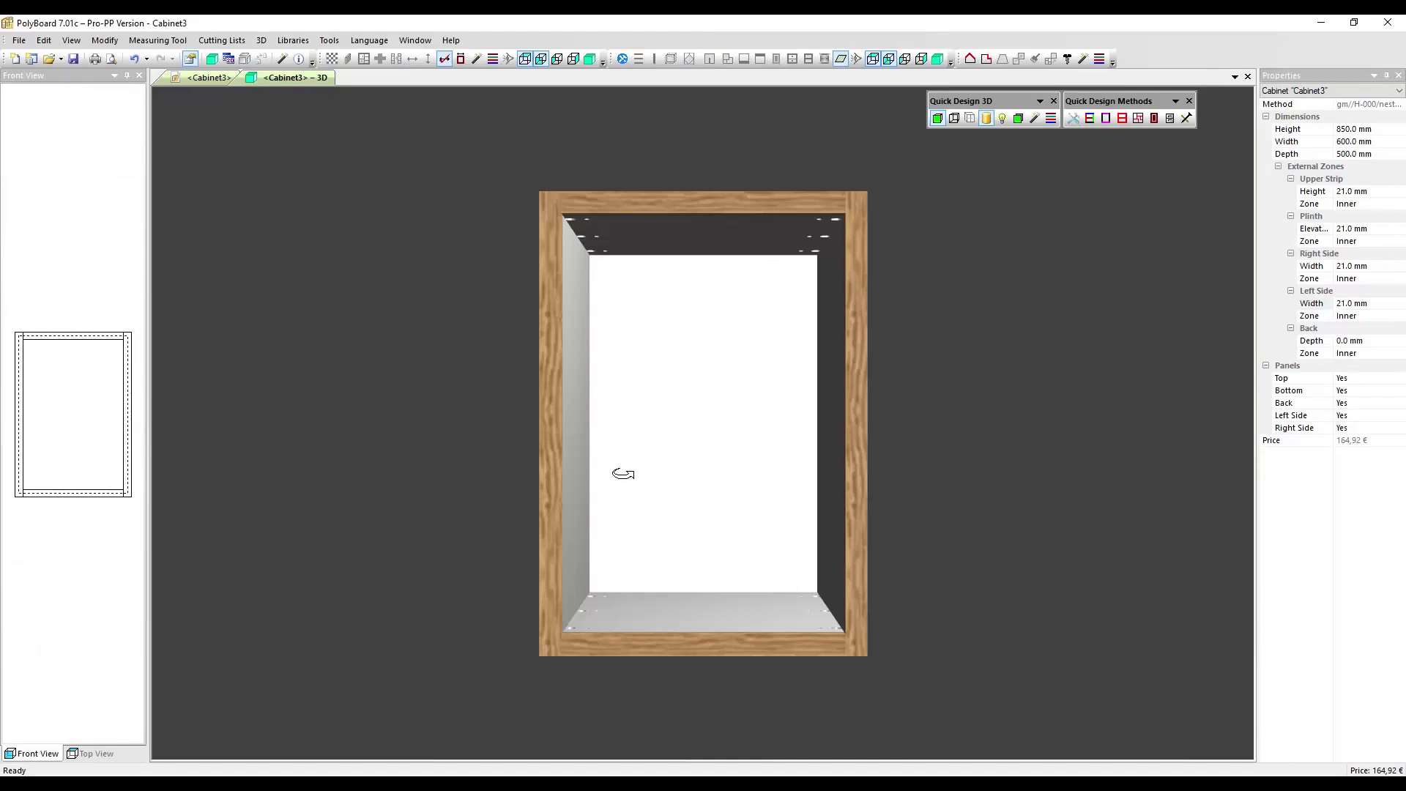
Step: Put the 3D view in a new vertical tab group and turn the cabinet to face the front
{"action": "left_click_drag", "start_coordinate": [618, 470], "coordinate": [851, 521]}
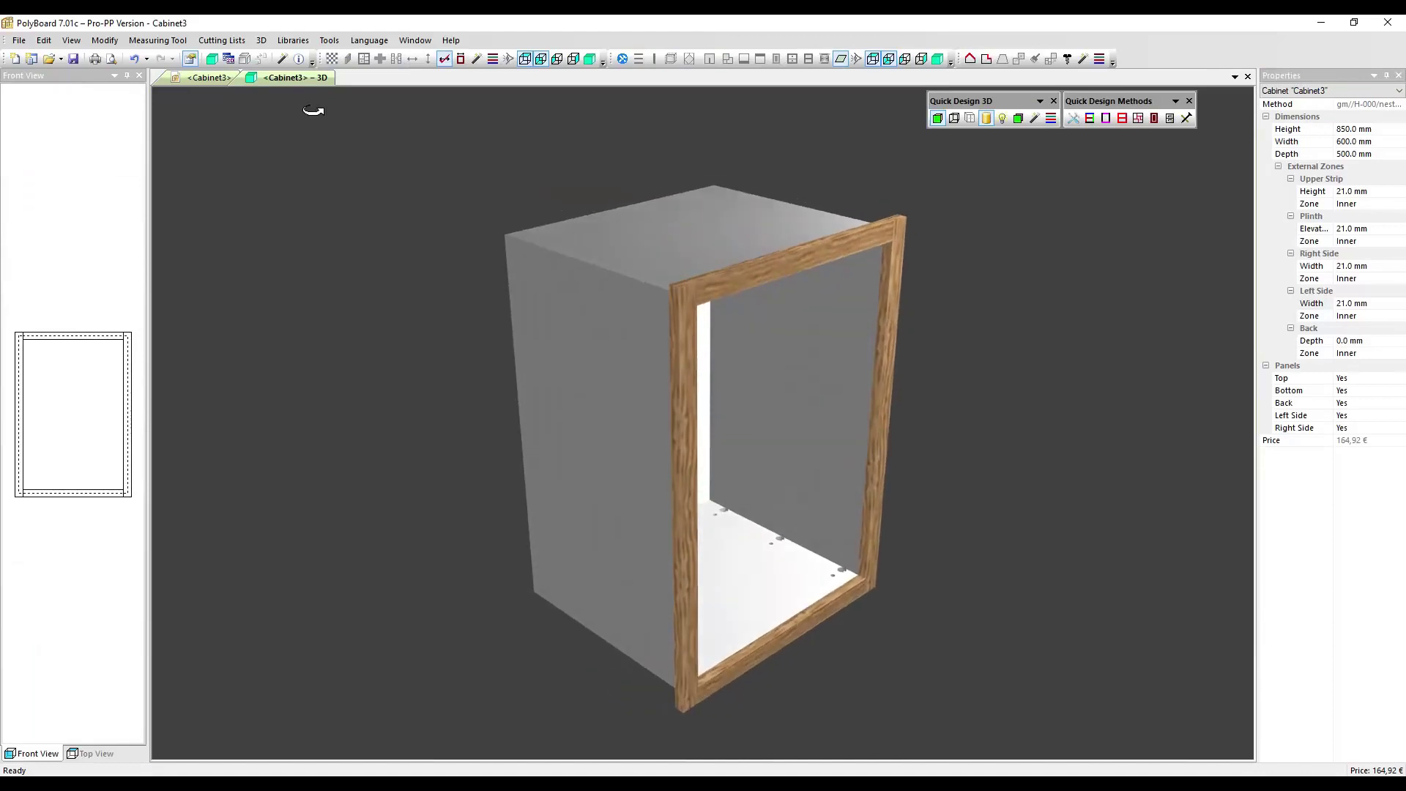
{"action": "right_click", "coordinate": [275, 79]}
{"action": "left_click", "coordinate": [295, 144]}
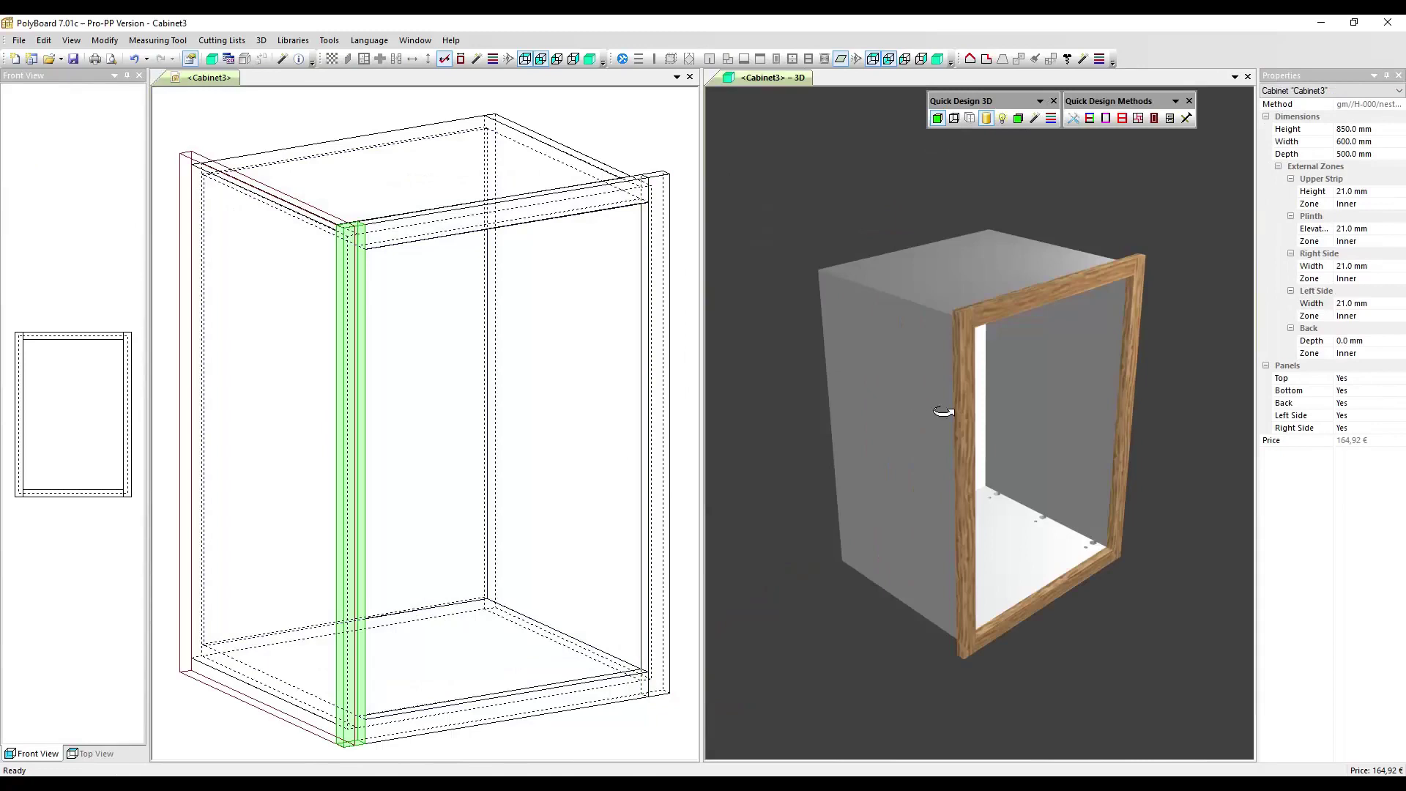
{"action": "left_click_drag", "start_coordinate": [943, 411], "coordinate": [595, 116]}
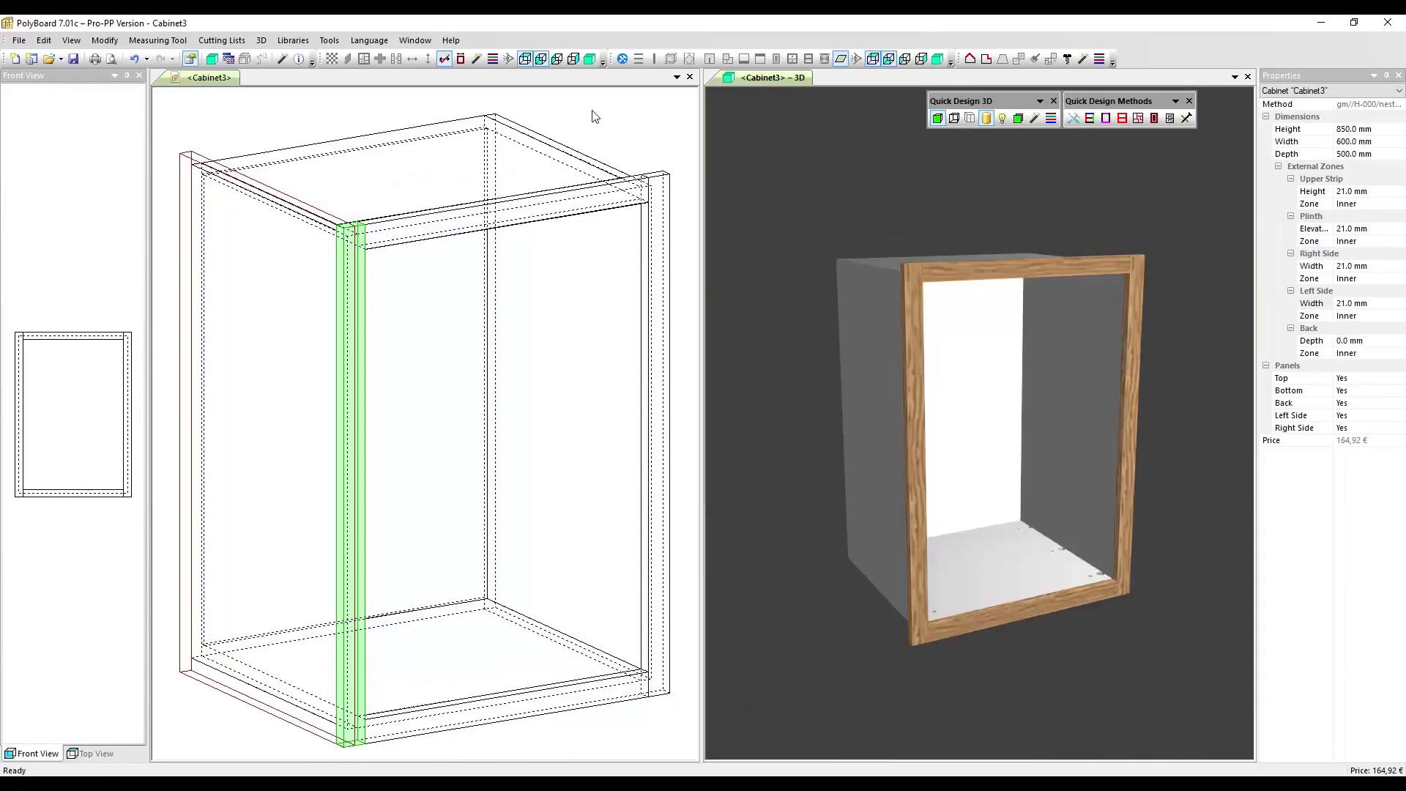
Step: Inspect the right stile, top rail and top panel in 3D, then clear the selection
{"action": "left_click", "coordinate": [665, 183]}
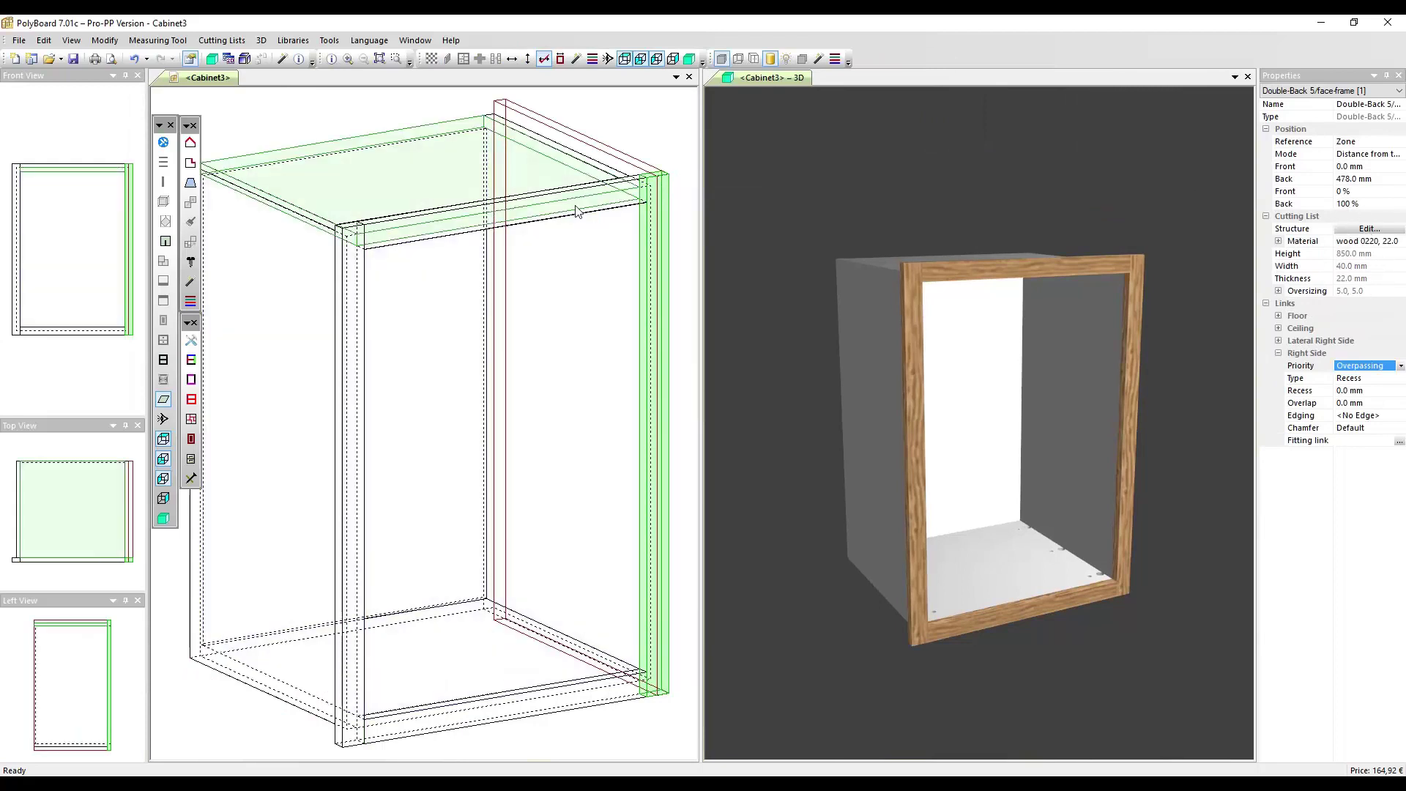
{"action": "left_click", "coordinate": [647, 134]}
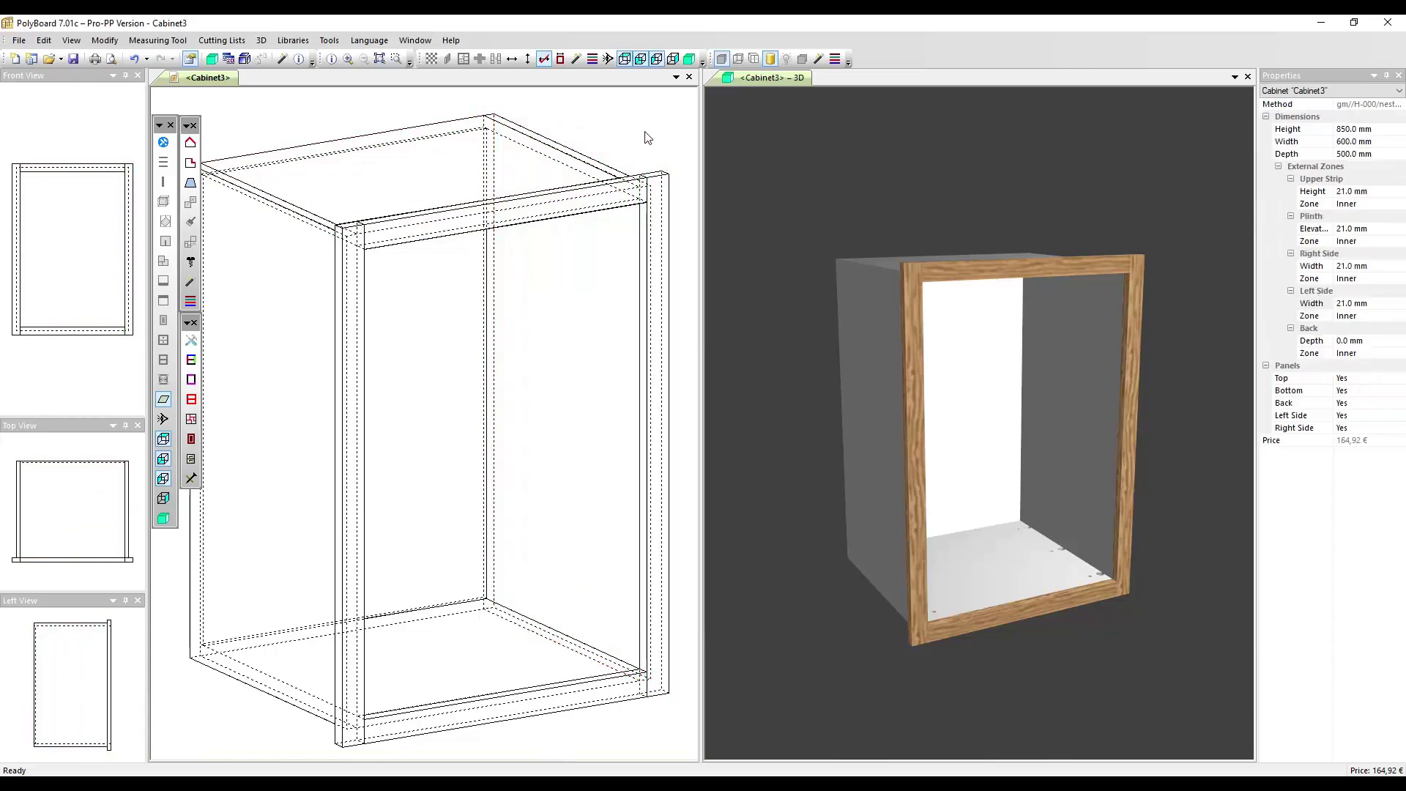
{"action": "left_click", "coordinate": [622, 185]}
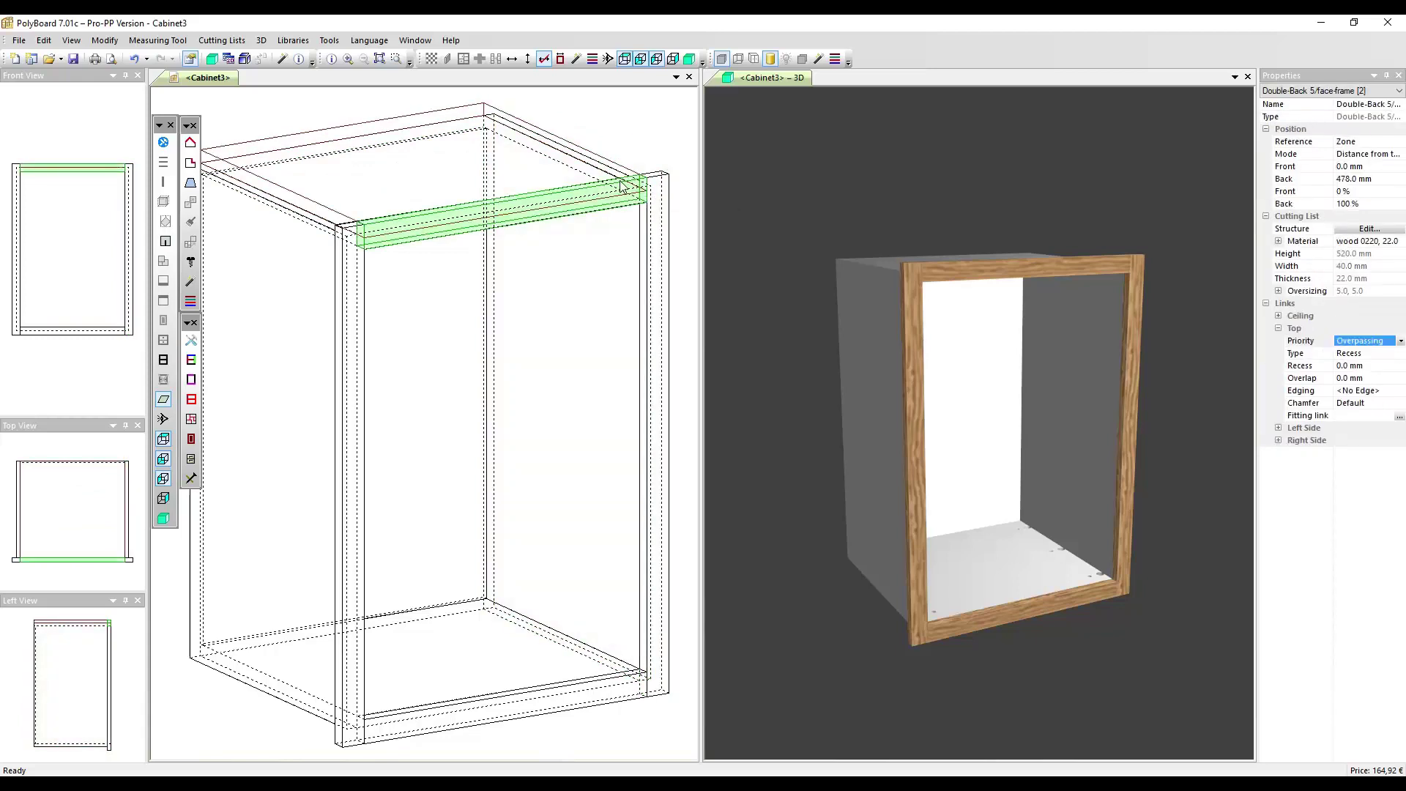
{"action": "left_click", "coordinate": [624, 211], "text": "ctrl"}
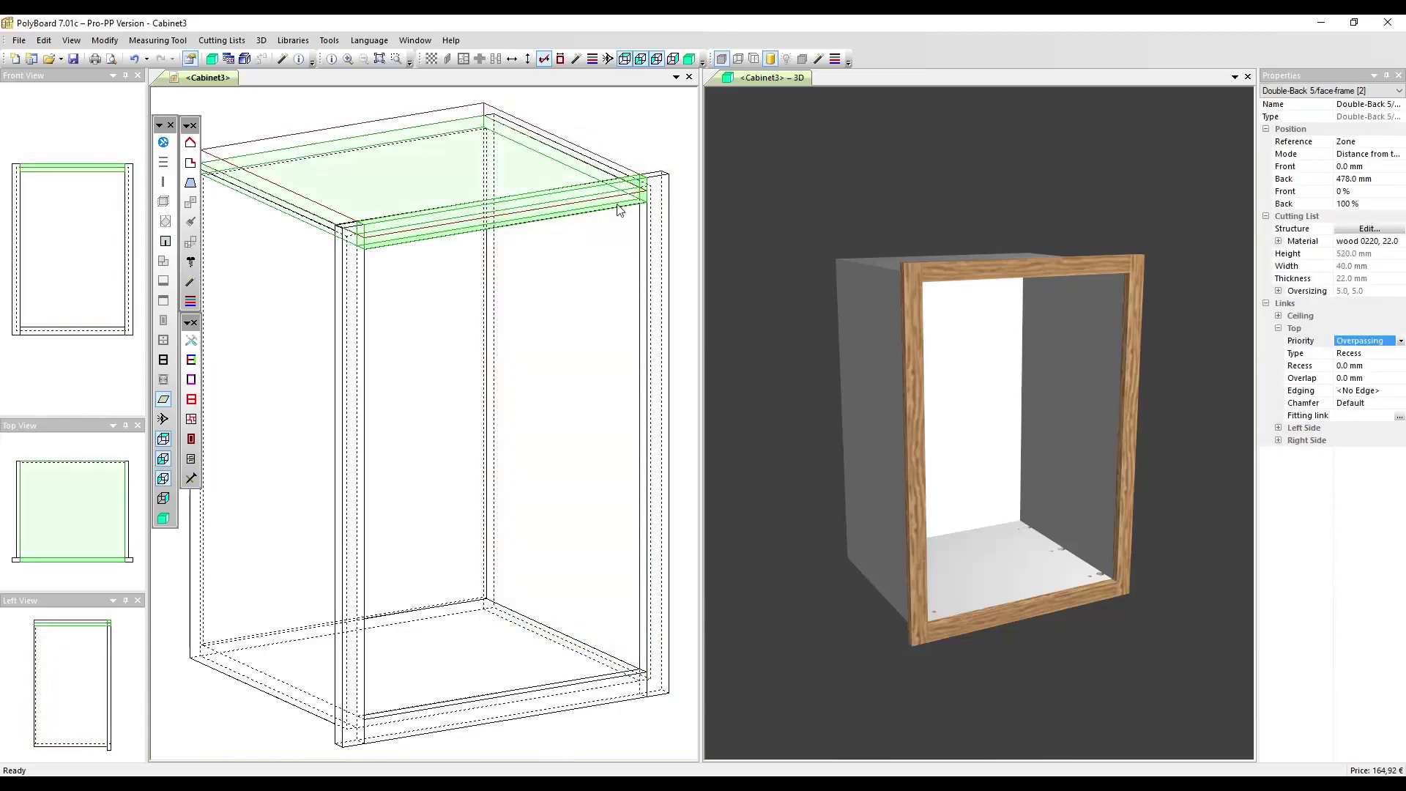
{"action": "left_click", "coordinate": [573, 212], "text": "ctrl"}
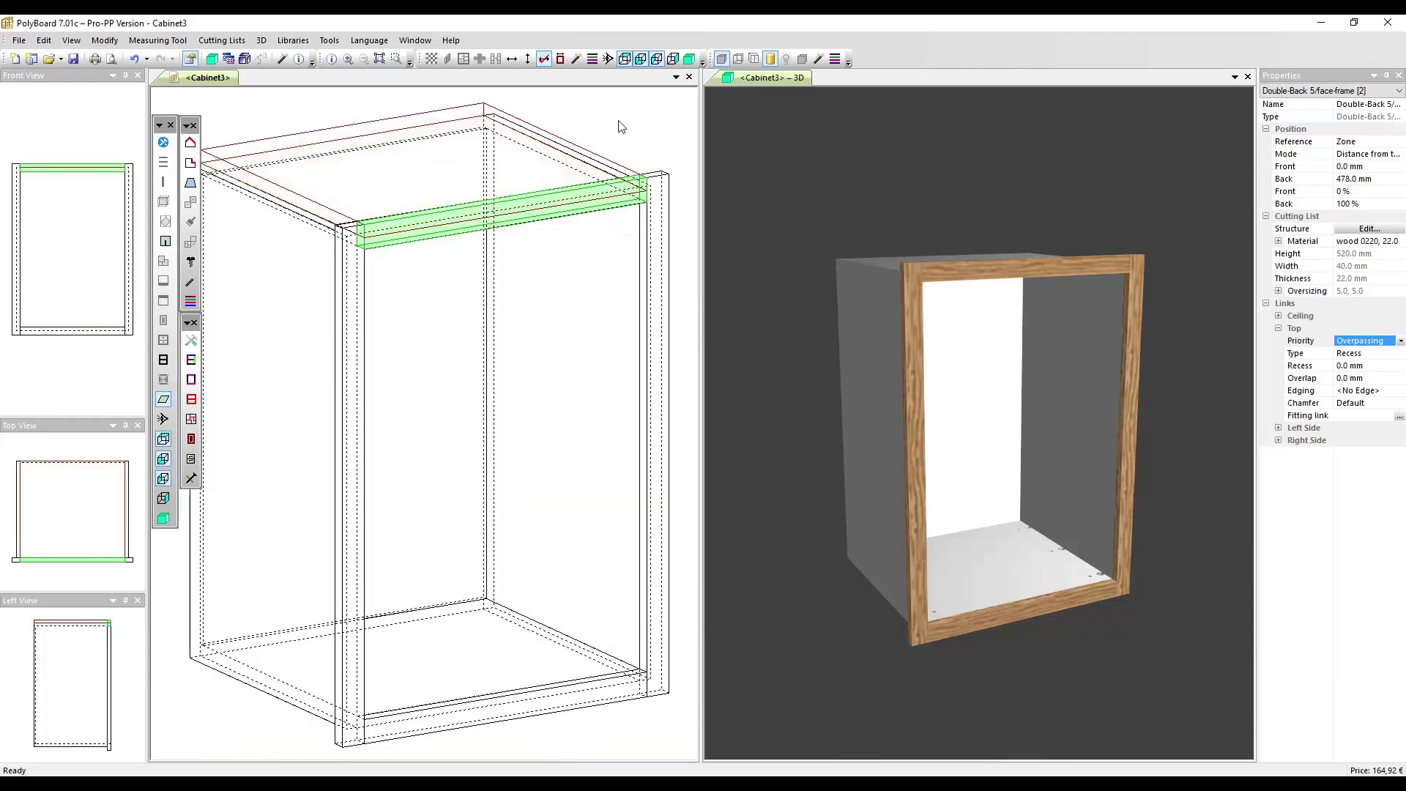
{"action": "left_click", "coordinate": [638, 115]}
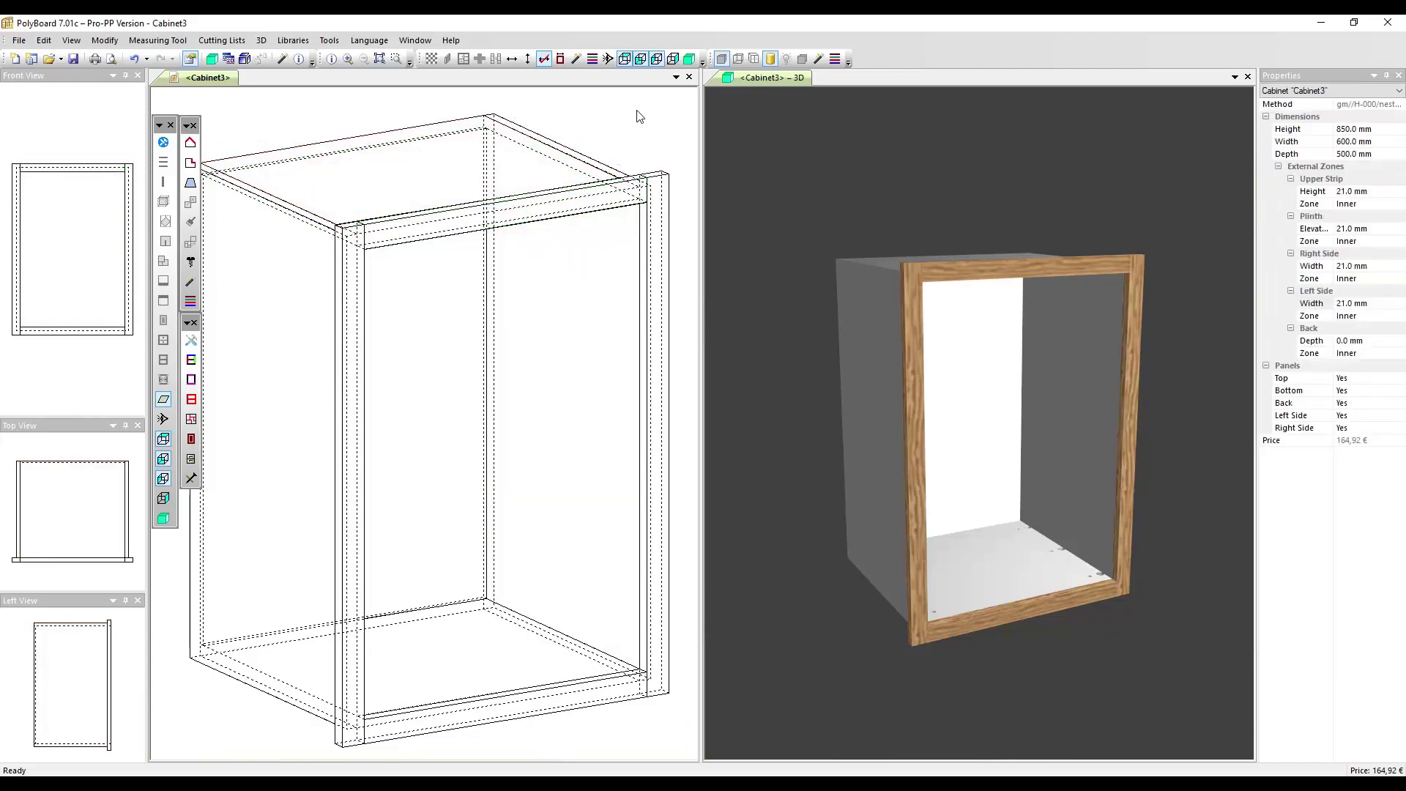
Step: Change the Upper Strip zone height to 1 mm
{"action": "left_click", "coordinate": [1391, 195]}
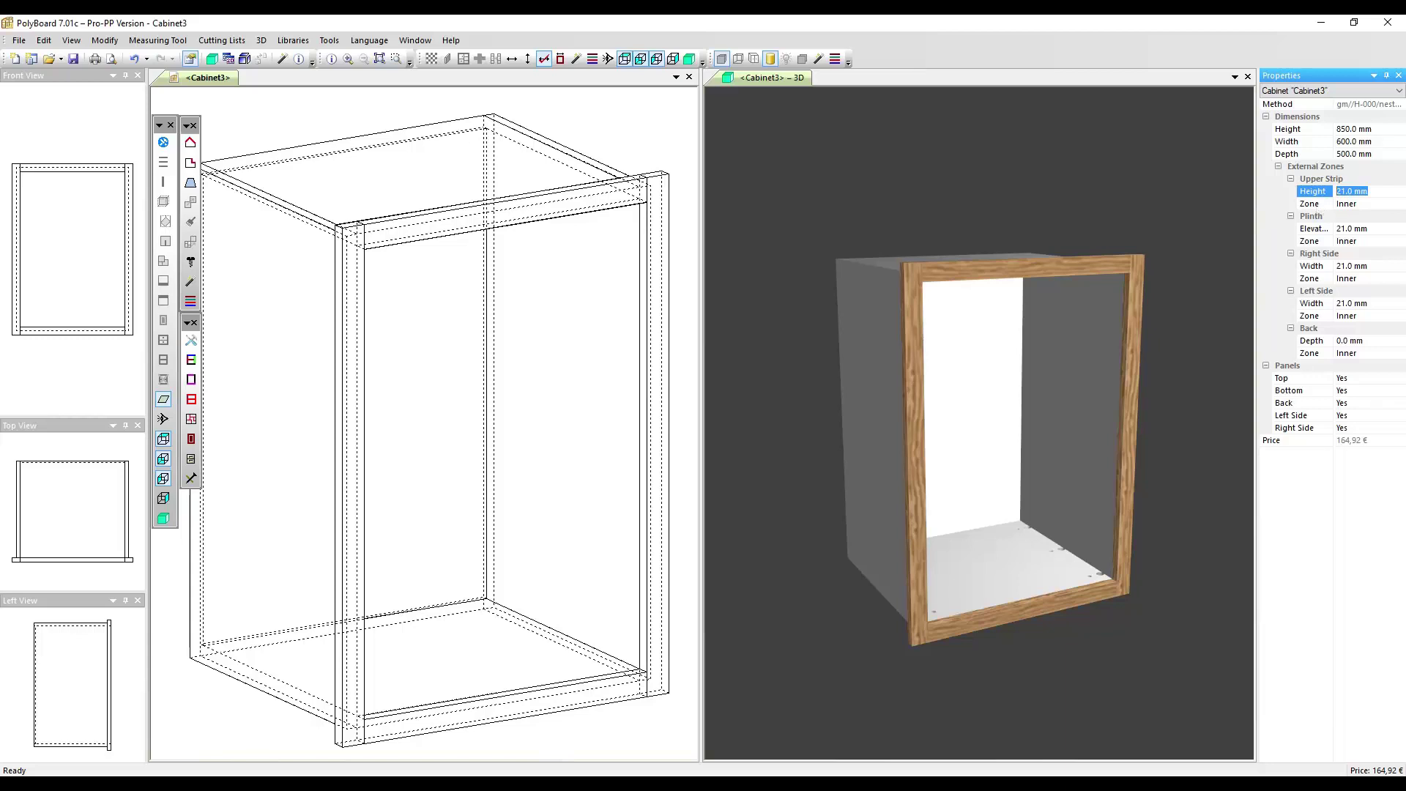
{"action": "type", "text": "1"}
{"action": "key", "text": "Return"}
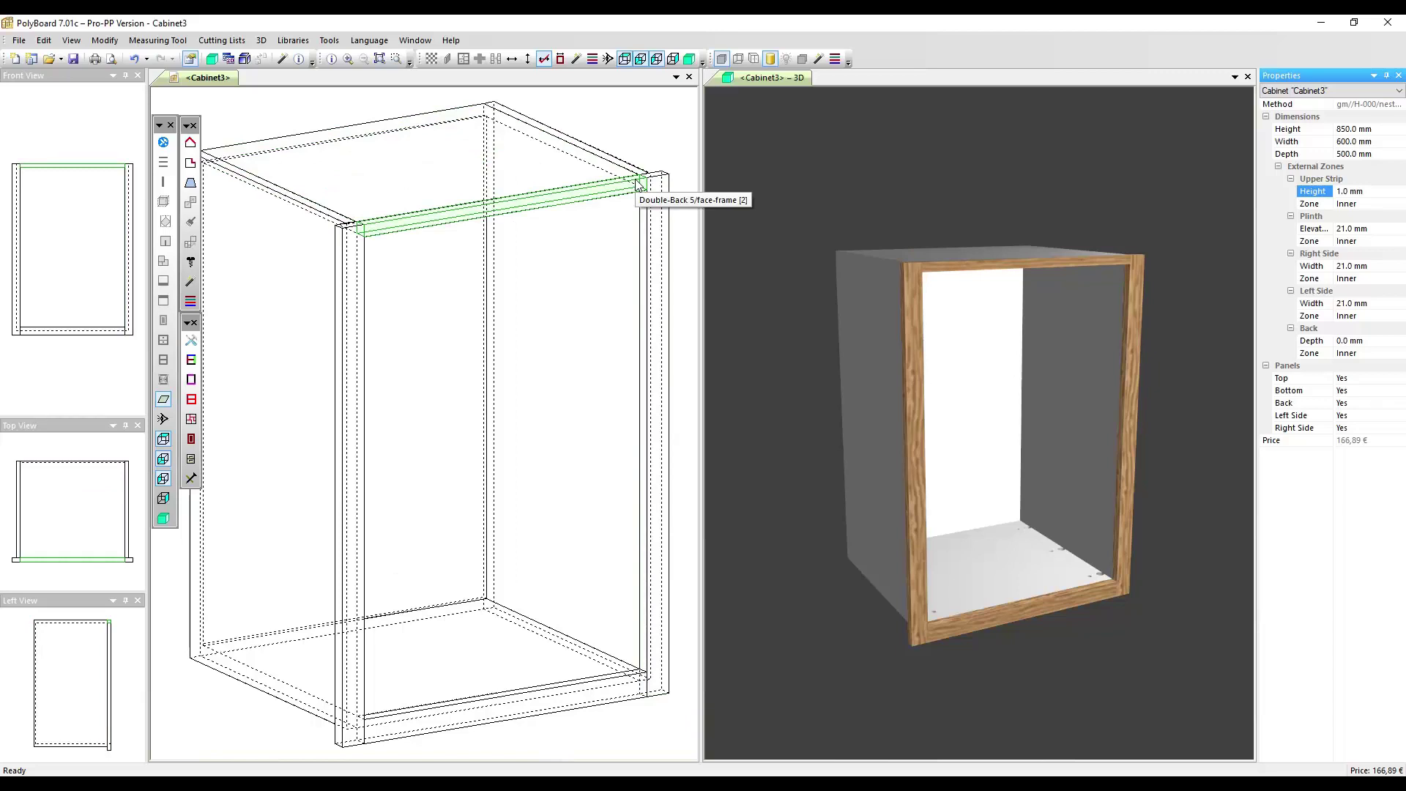
Step: In exploded view, give the top rail a 20 mm overlap, then reassemble the drawing
{"action": "left_click", "coordinate": [636, 182]}
{"action": "left_click", "coordinate": [245, 59]}
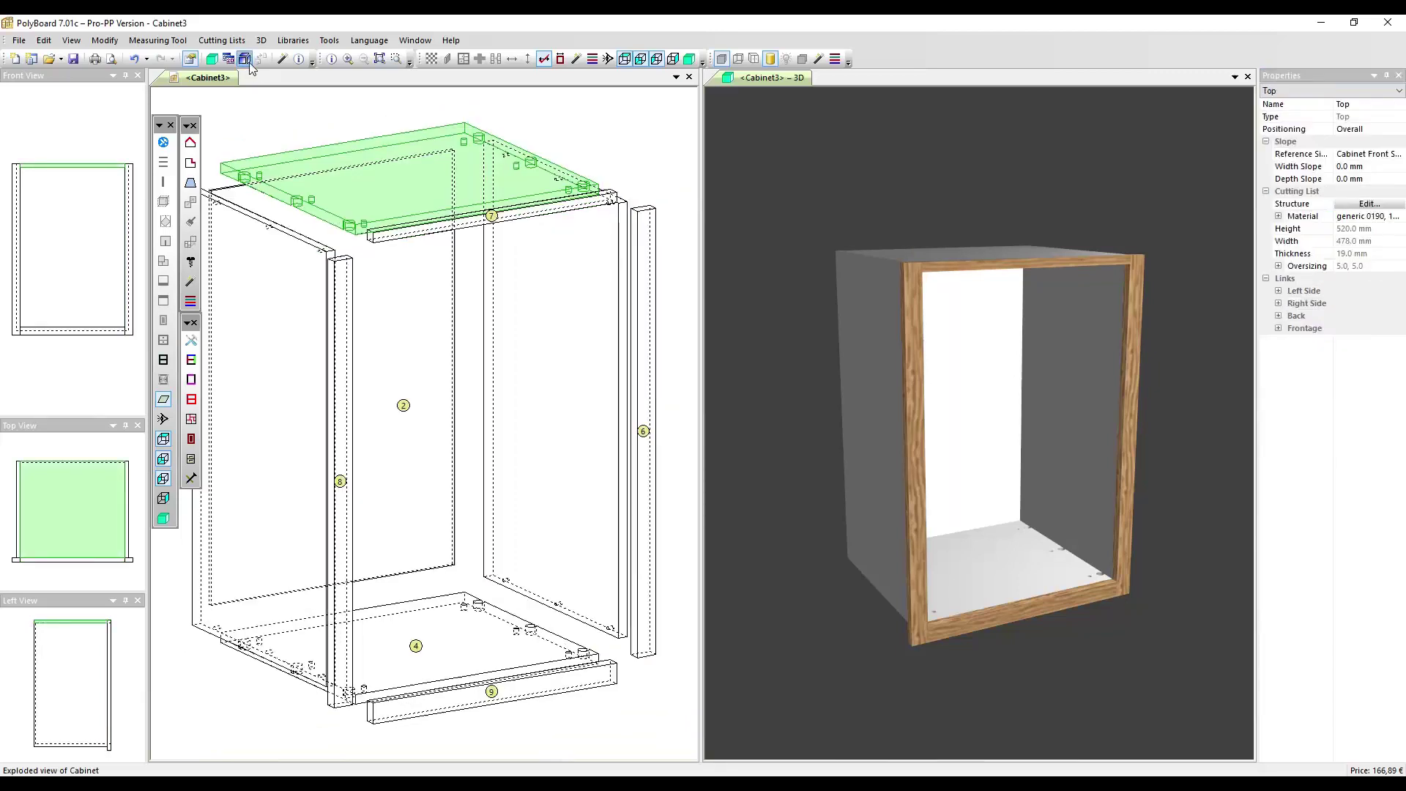
{"action": "left_click", "coordinate": [383, 236]}
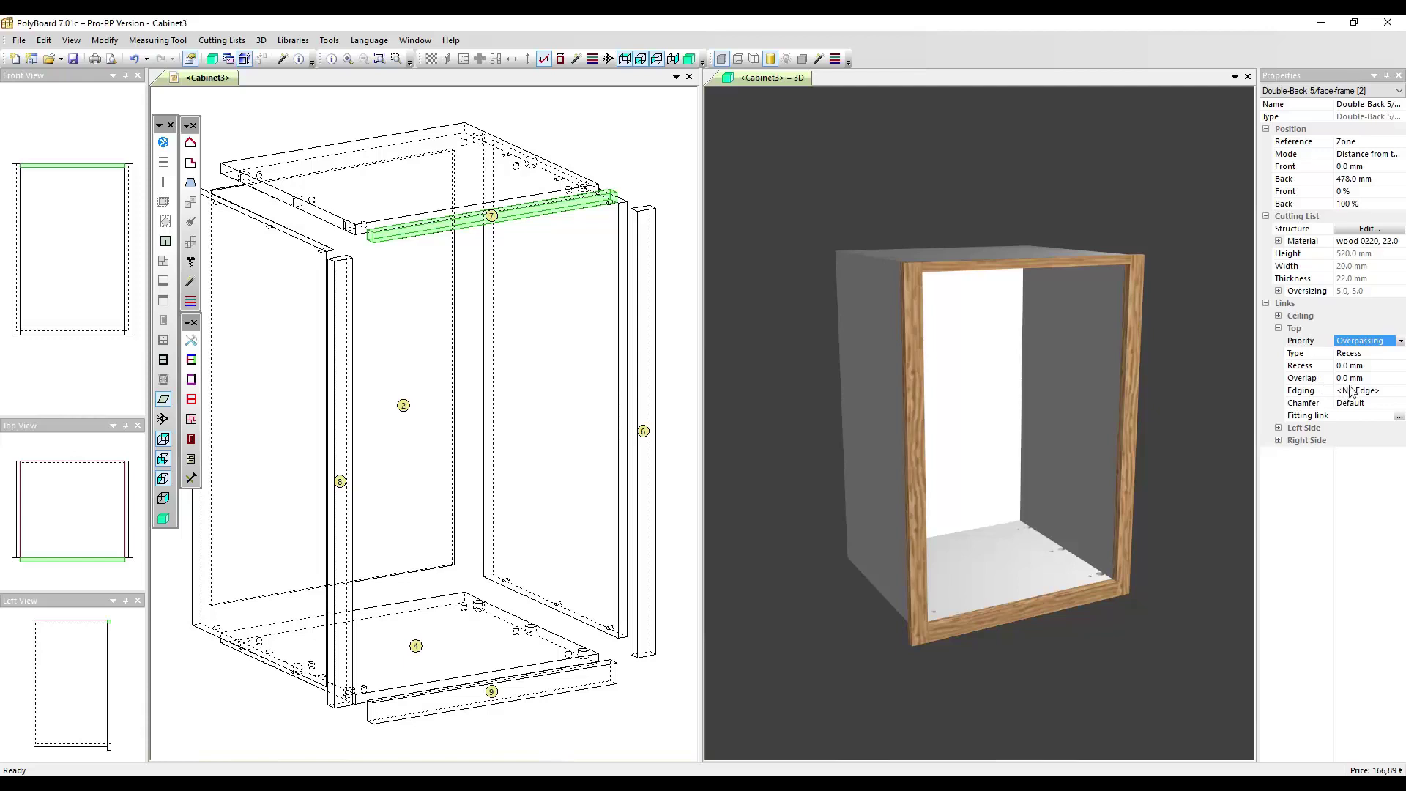
{"action": "left_click", "coordinate": [1379, 380]}
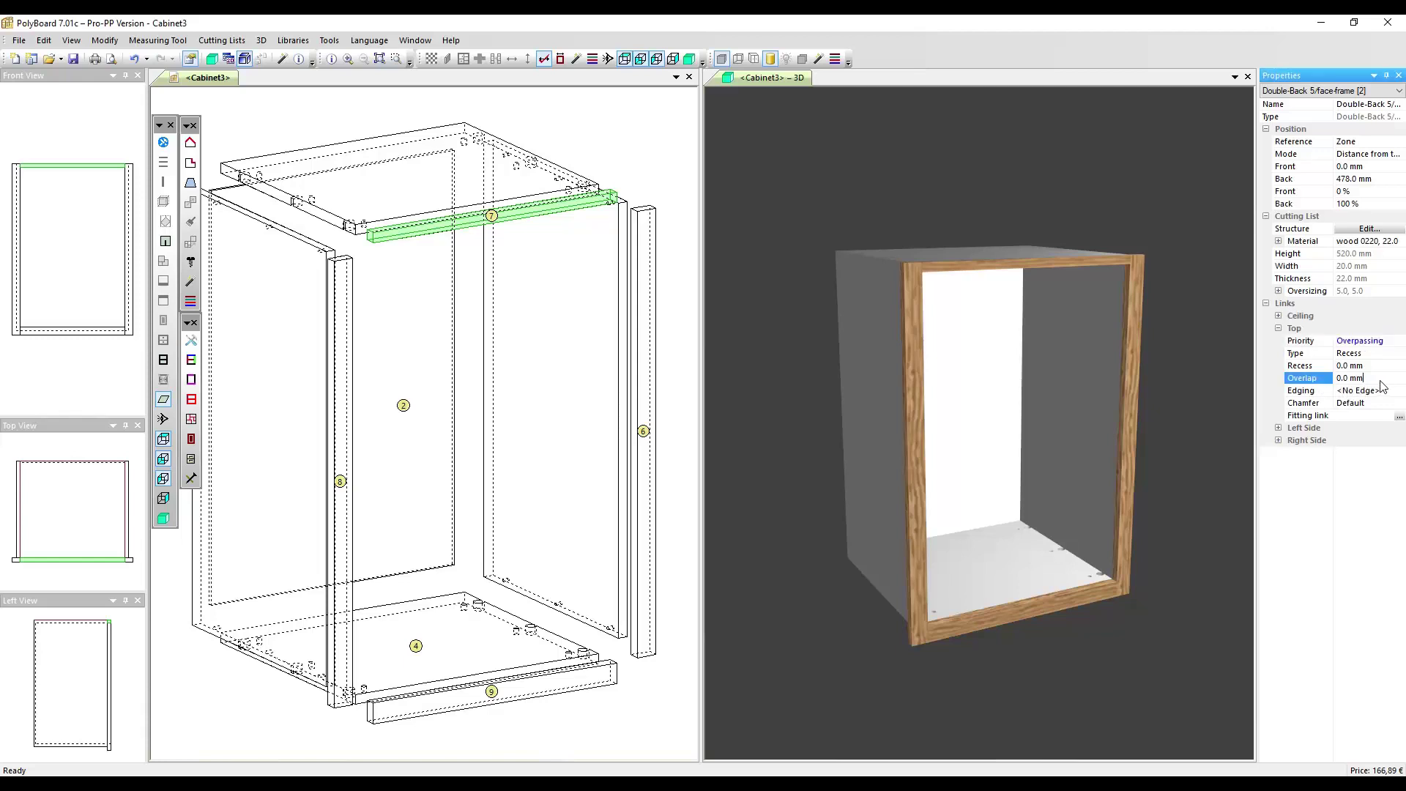
{"action": "type", "text": "20"}
{"action": "key", "text": "Return"}
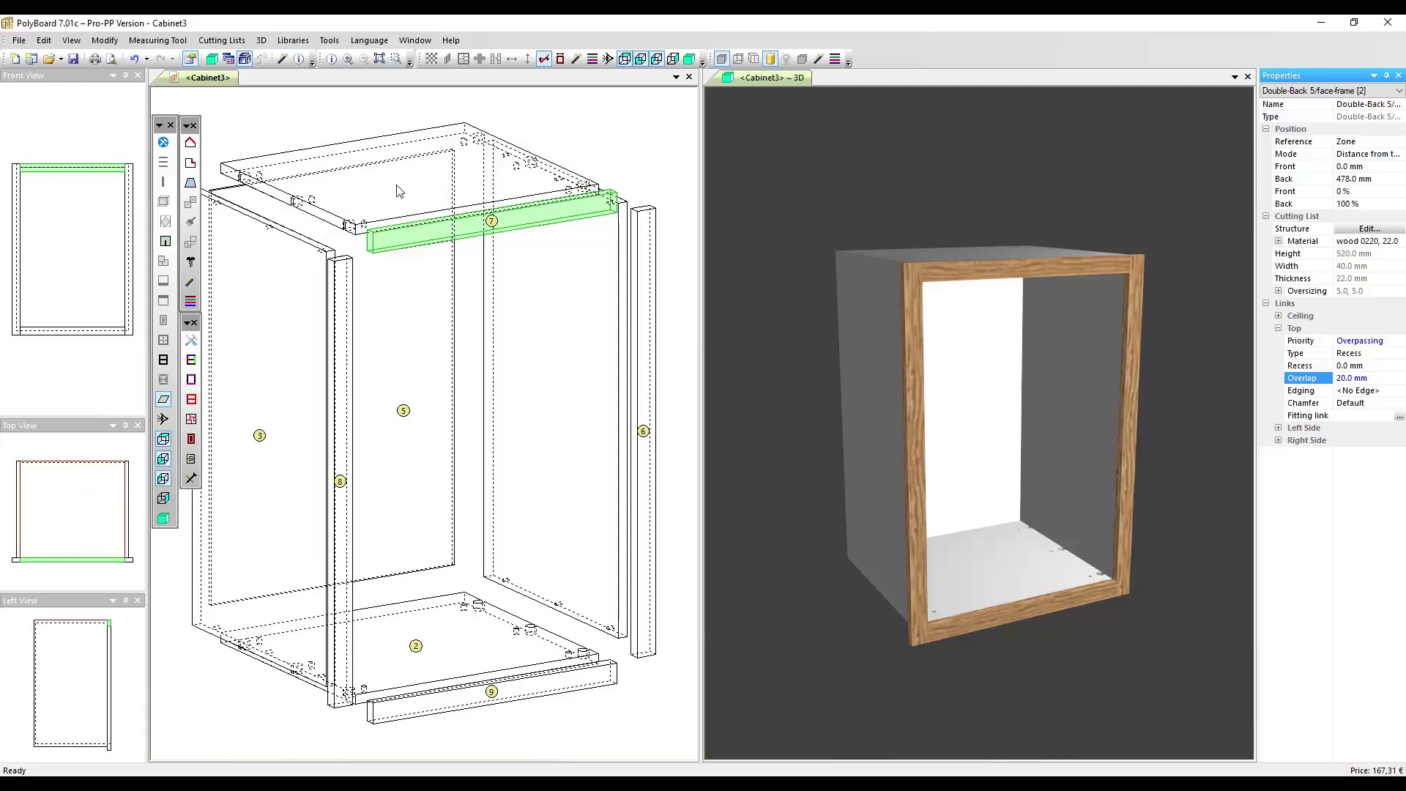
{"action": "left_click", "coordinate": [626, 143]}
{"action": "left_click", "coordinate": [245, 60]}
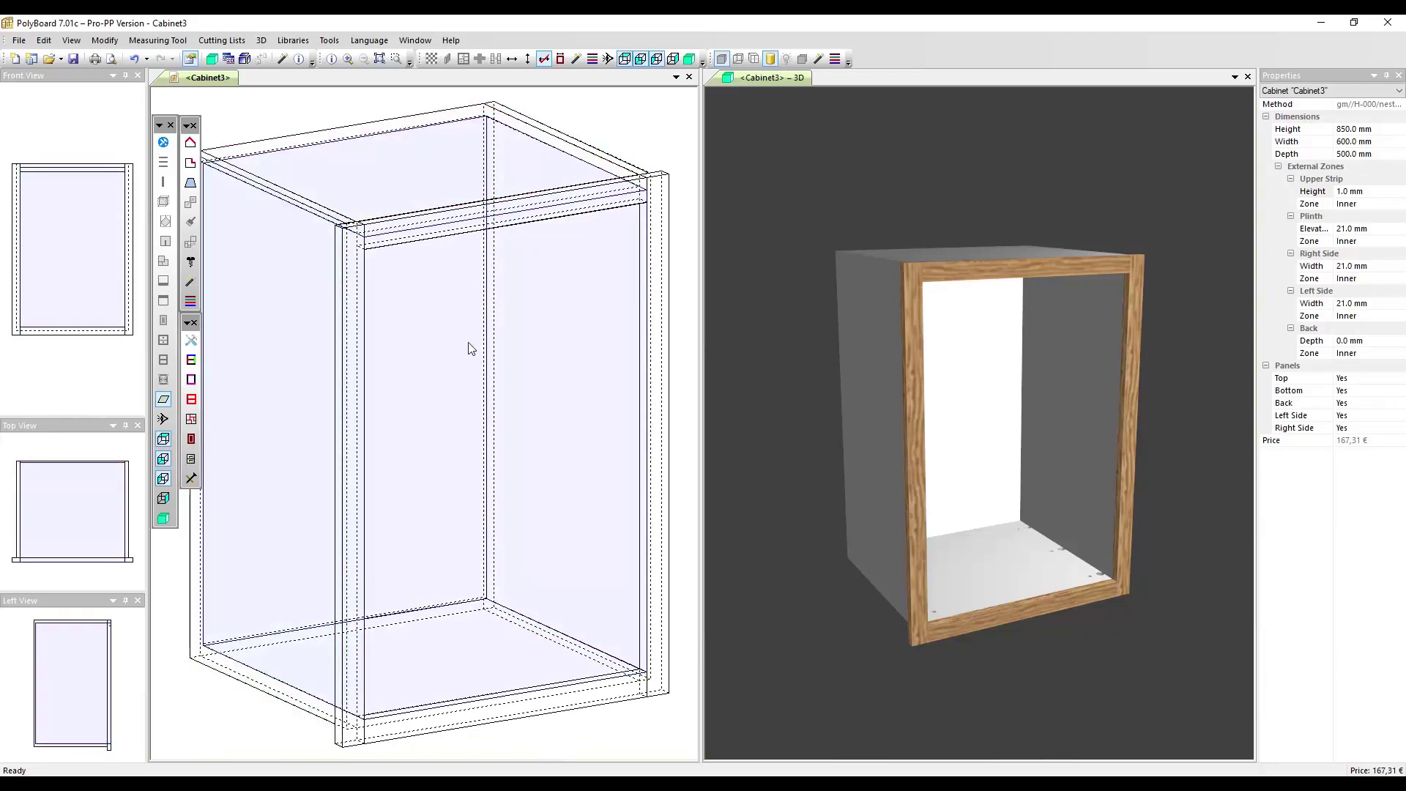
Step: Add one fixed shelf to the cabinet interior
{"action": "left_click", "coordinate": [470, 348]}
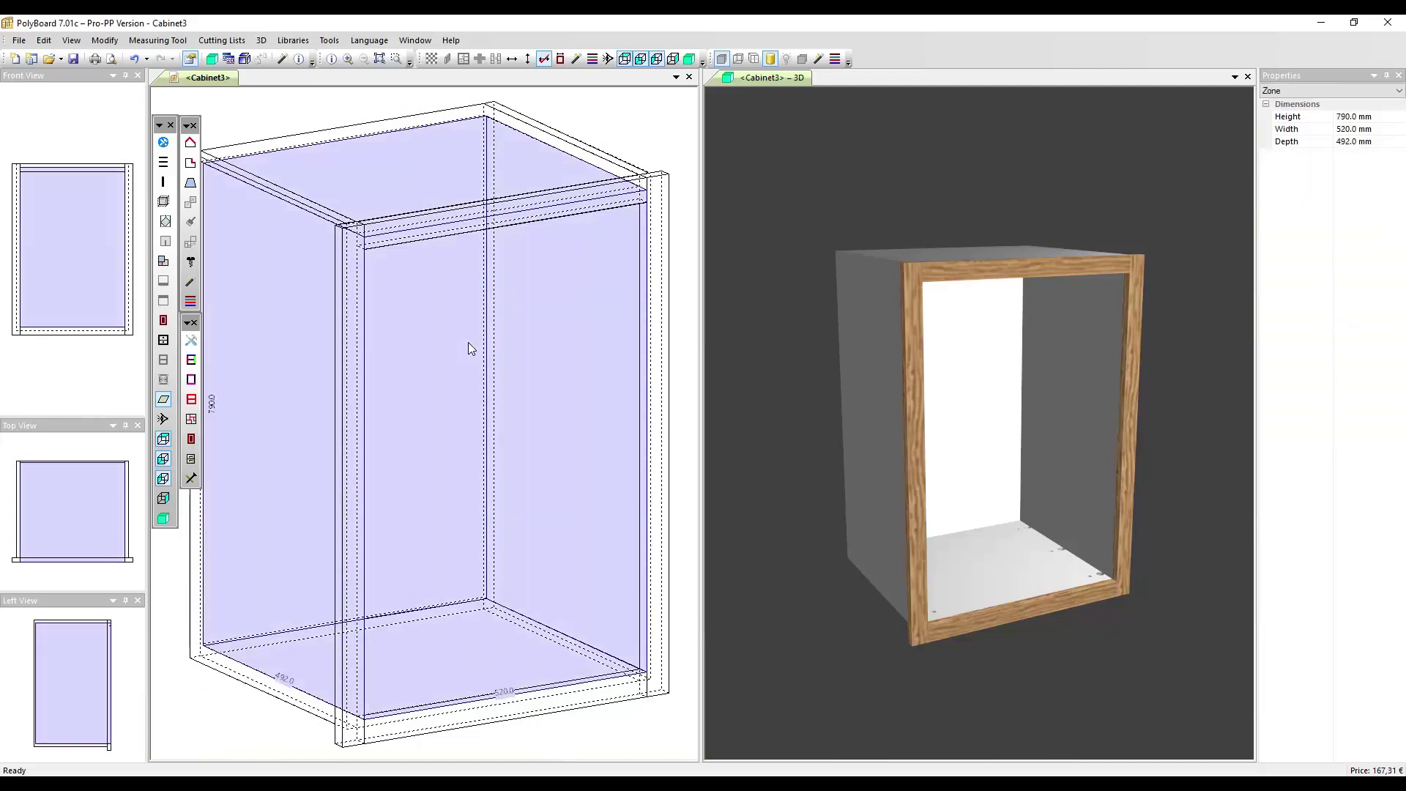
{"action": "left_click", "coordinate": [163, 162]}
{"action": "left_click", "coordinate": [752, 468]}
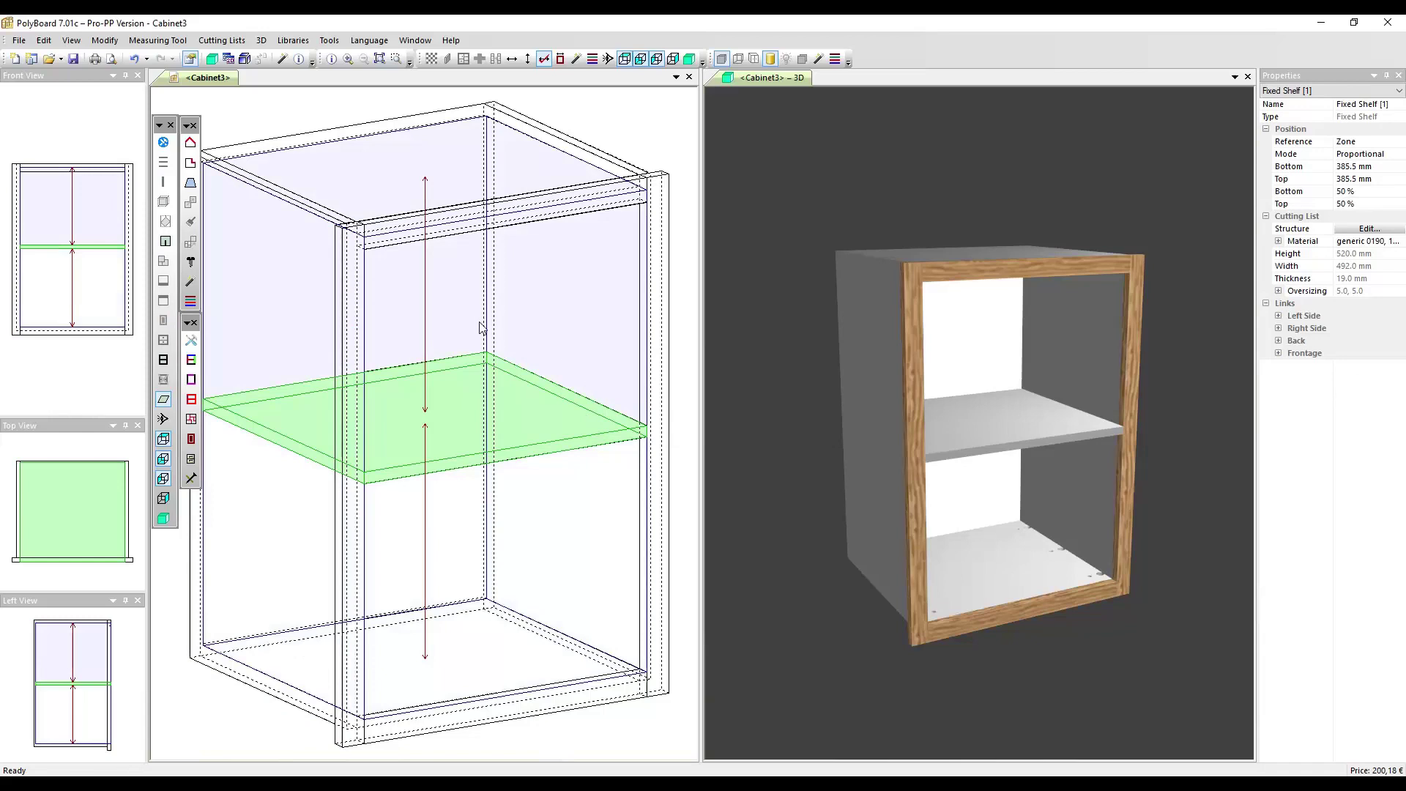
Step: Add a centred upright above the shelf, recessed 30 mm behind the front frame
{"action": "left_click", "coordinate": [472, 279]}
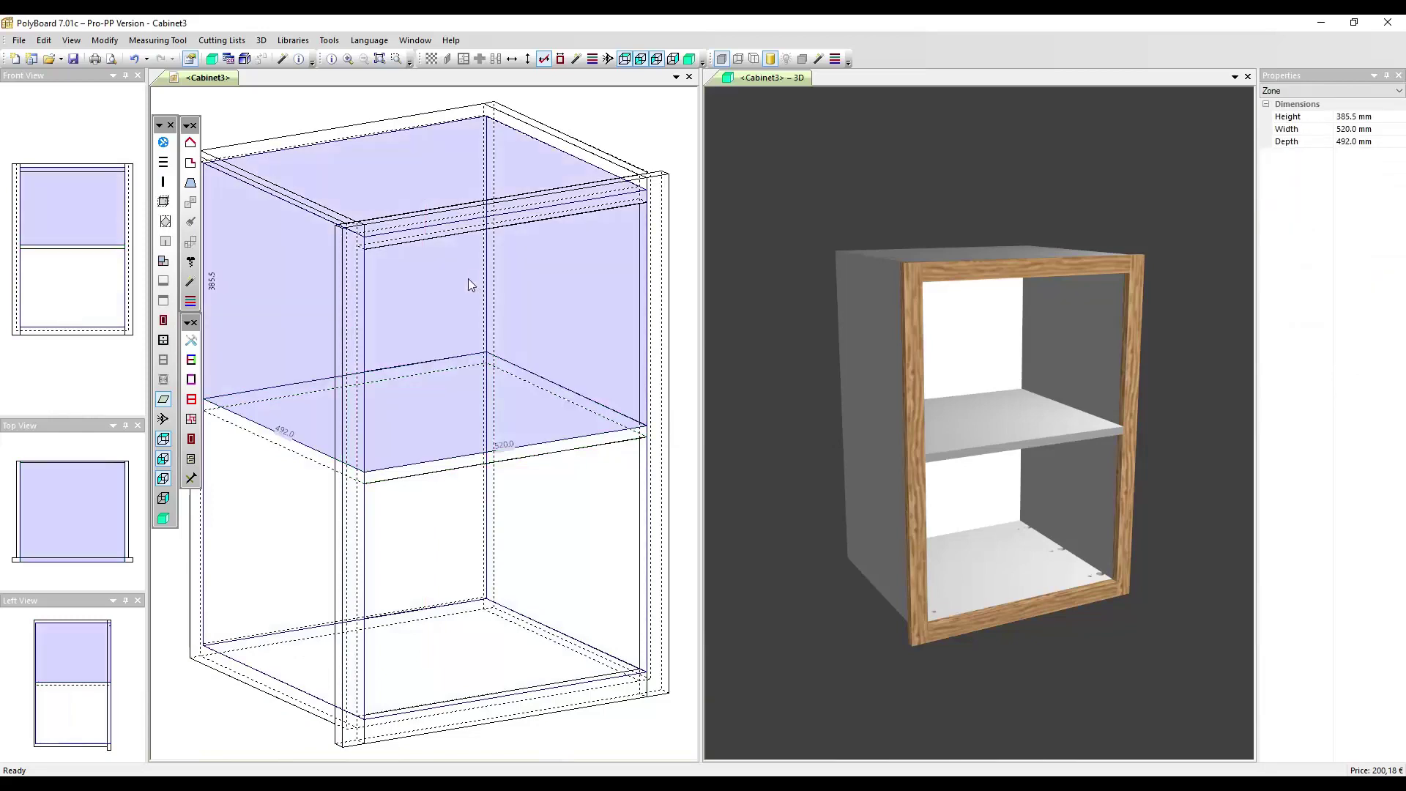
{"action": "left_click", "coordinate": [164, 182]}
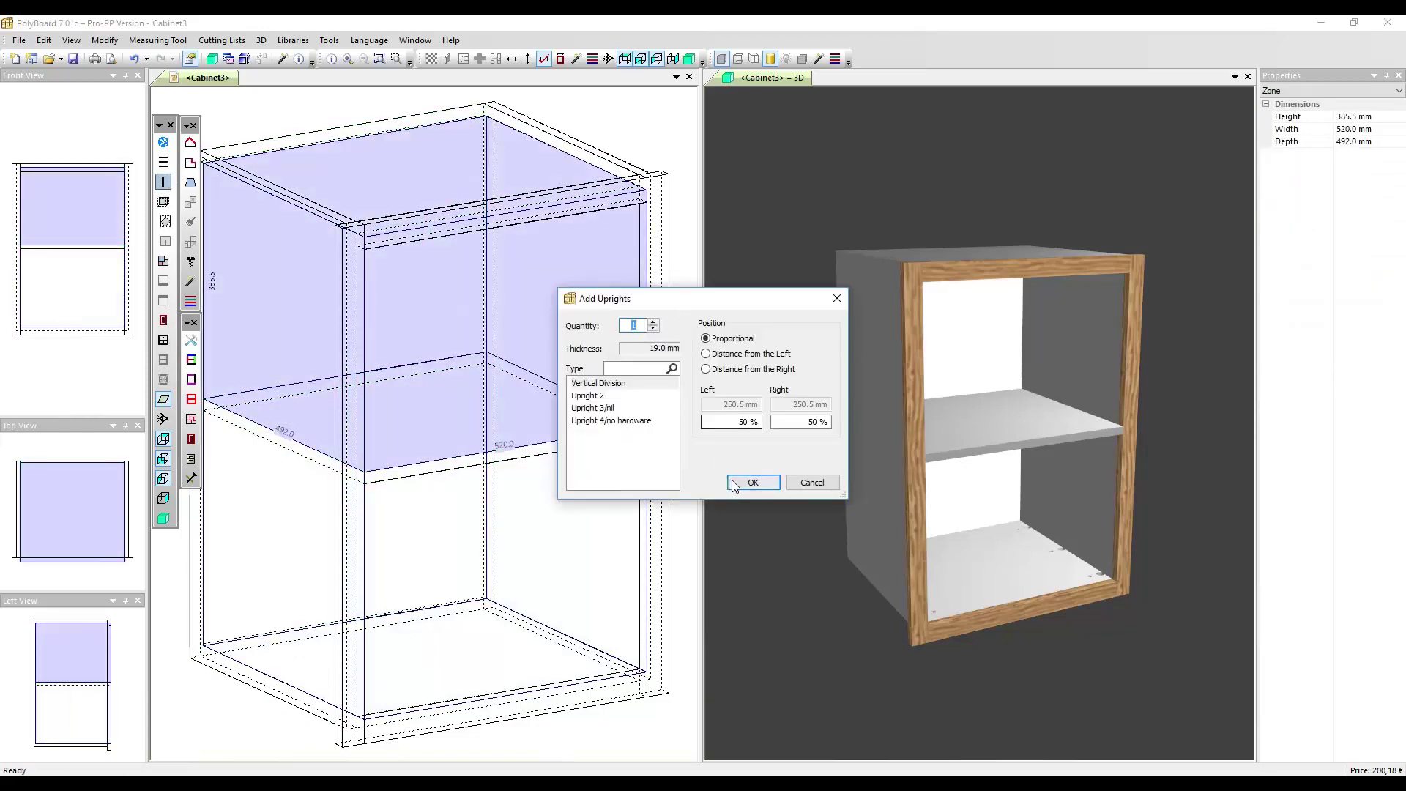
{"action": "left_click", "coordinate": [753, 481]}
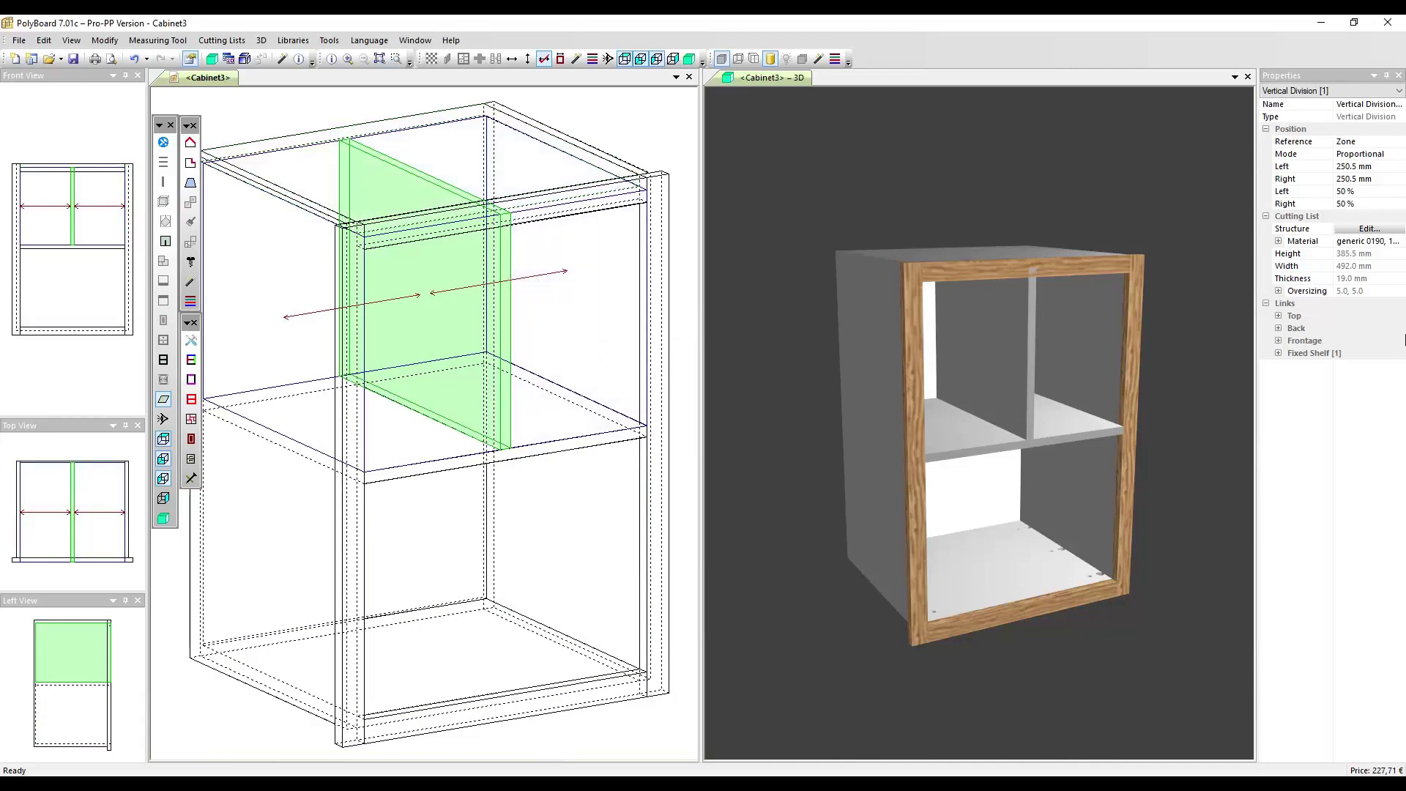
{"action": "double_click", "coordinate": [1294, 344]}
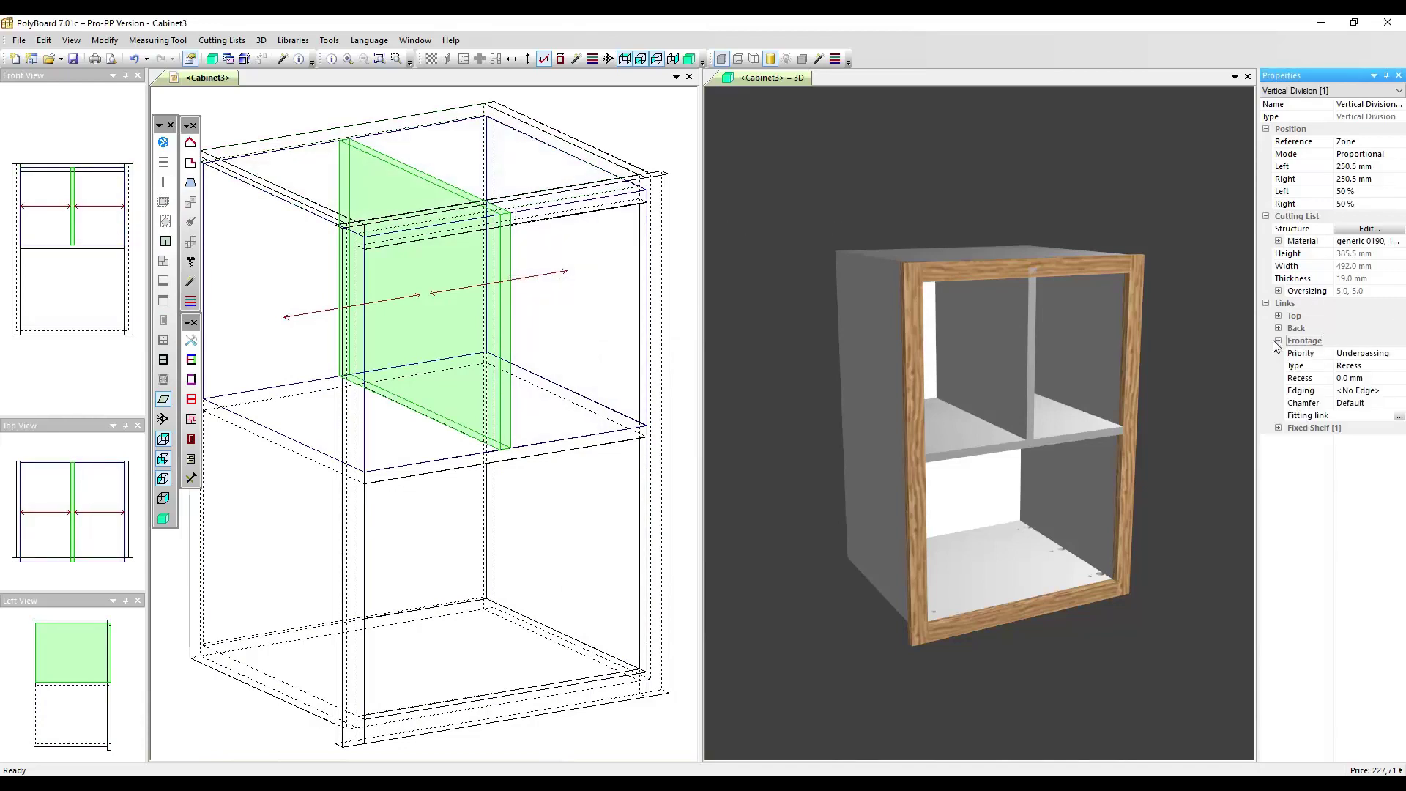
{"action": "left_click", "coordinate": [1340, 377]}
{"action": "type", "text": "30"}
{"action": "key", "text": "Return"}
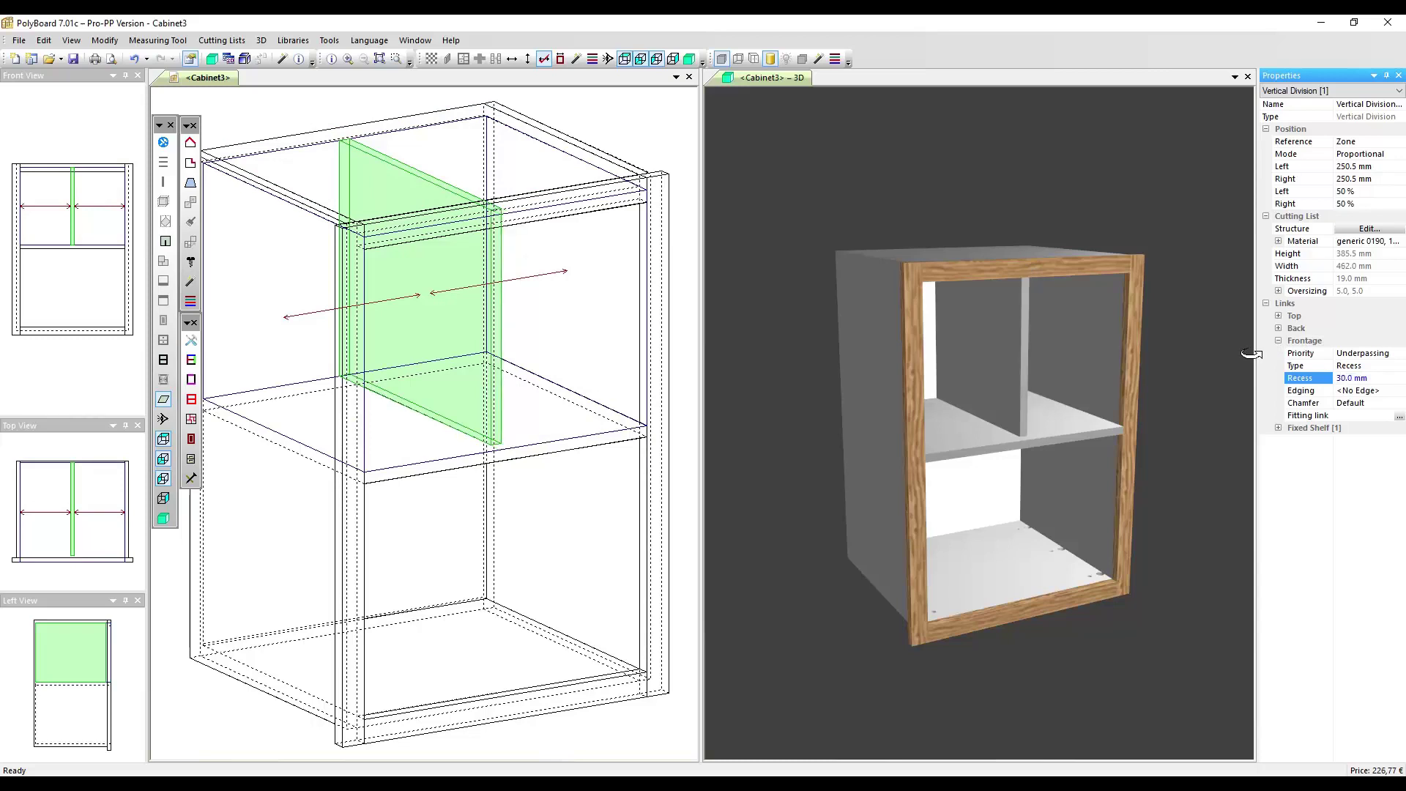
Step: Switch the 3D cabinet to wireframe rendering and adjust the zoom and viewing angle
{"action": "left_click", "coordinate": [793, 188]}
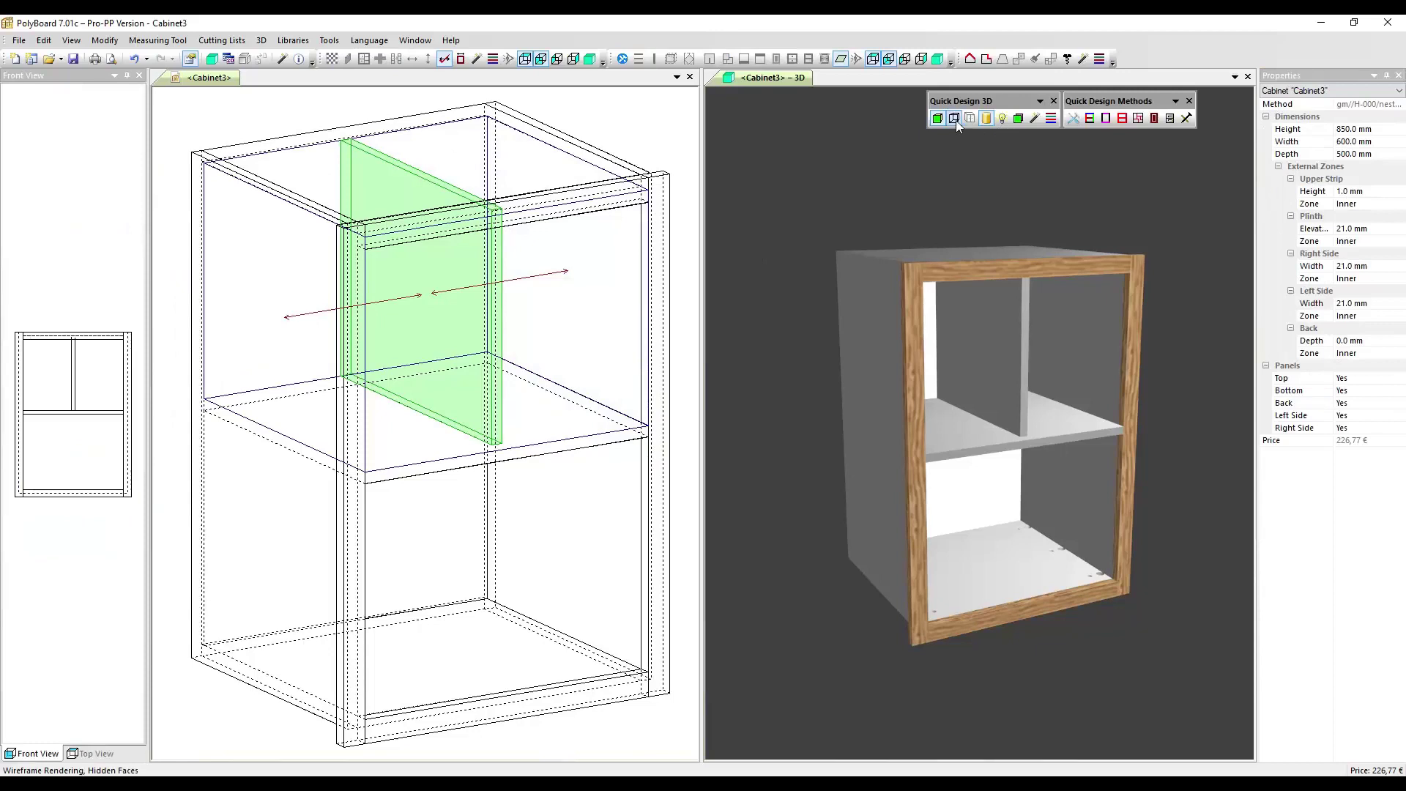
{"action": "left_click", "coordinate": [953, 118]}
{"action": "scroll", "coordinate": [989, 352], "scroll_direction": "up", "scroll_amount": 5}
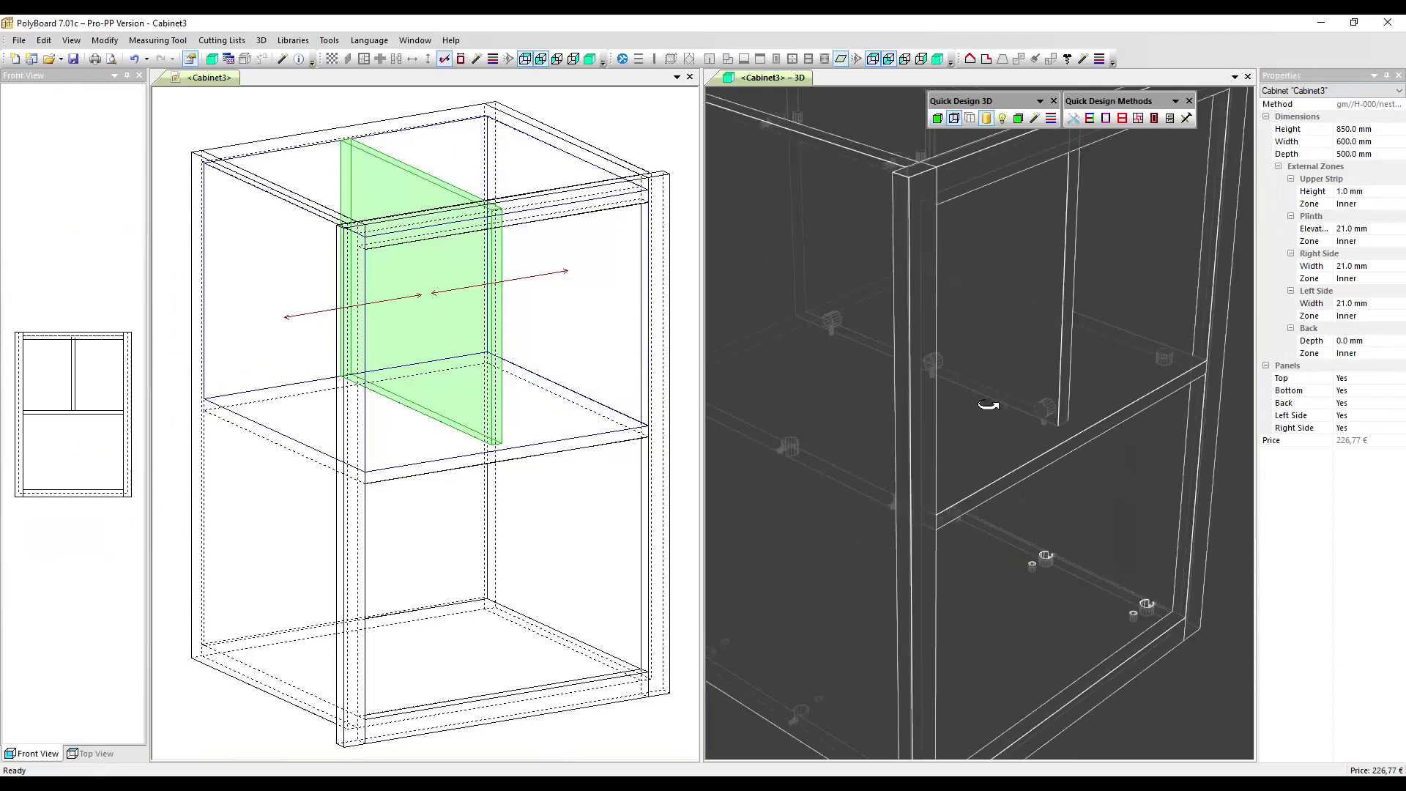
{"action": "scroll", "coordinate": [979, 384], "scroll_direction": "down", "scroll_amount": 5}
{"action": "left_click_drag", "start_coordinate": [979, 385], "coordinate": [1069, 399]}
{"action": "scroll", "coordinate": [1069, 400], "scroll_direction": "up", "scroll_amount": 5}
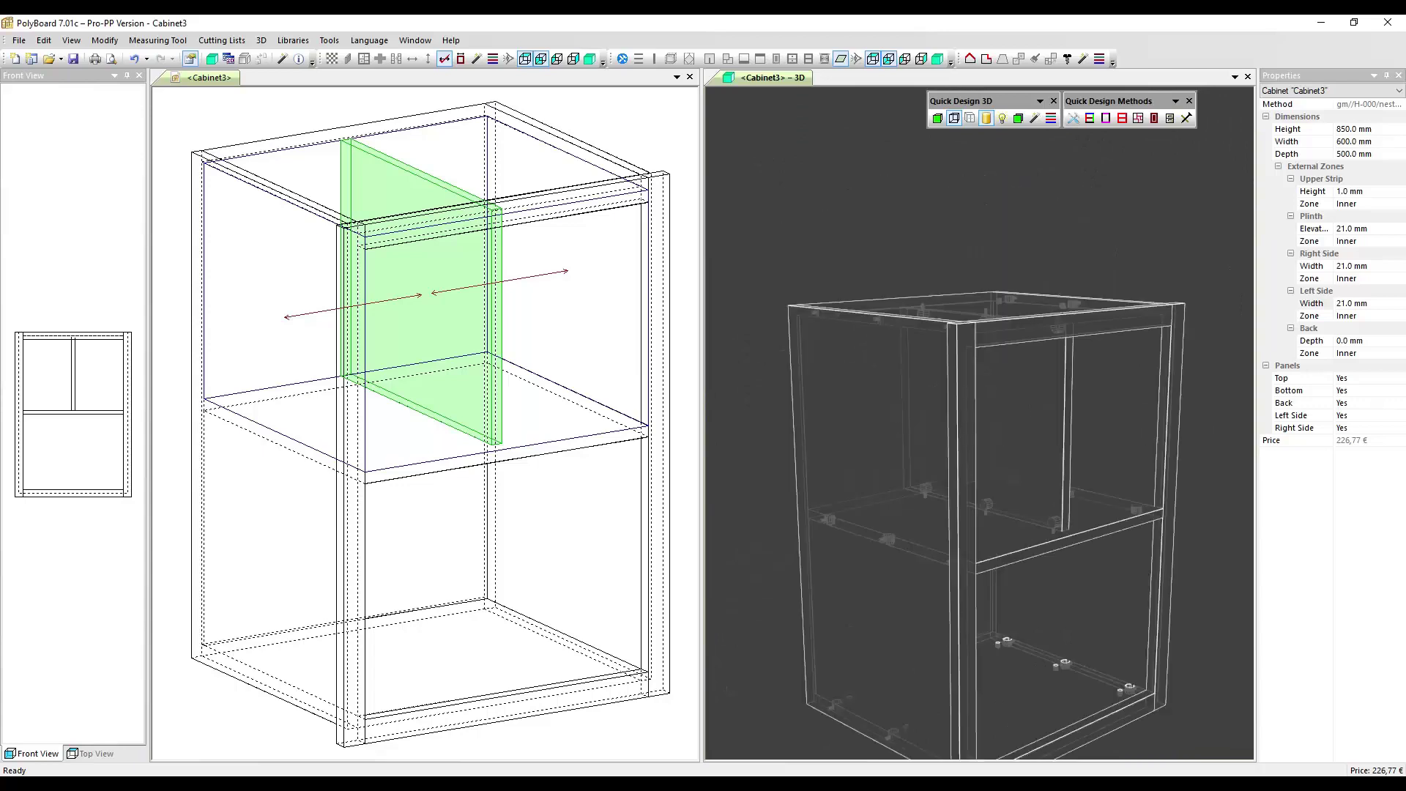